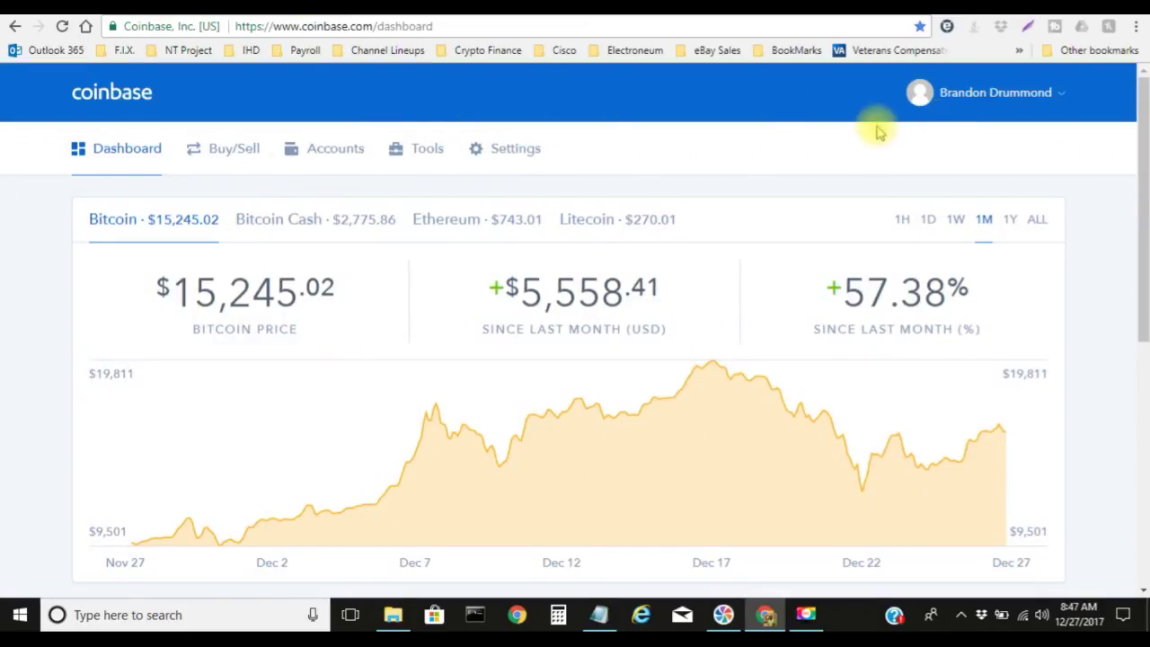
pyautogui.click(127, 154)
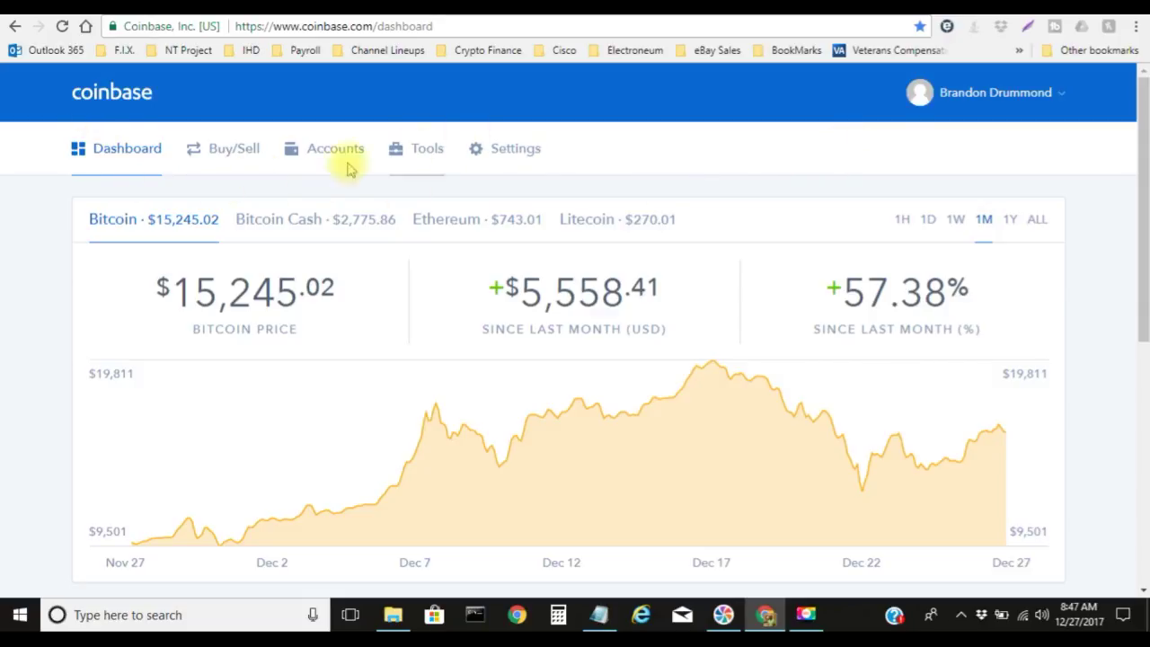
pyautogui.scroll(-5, 442, 211)
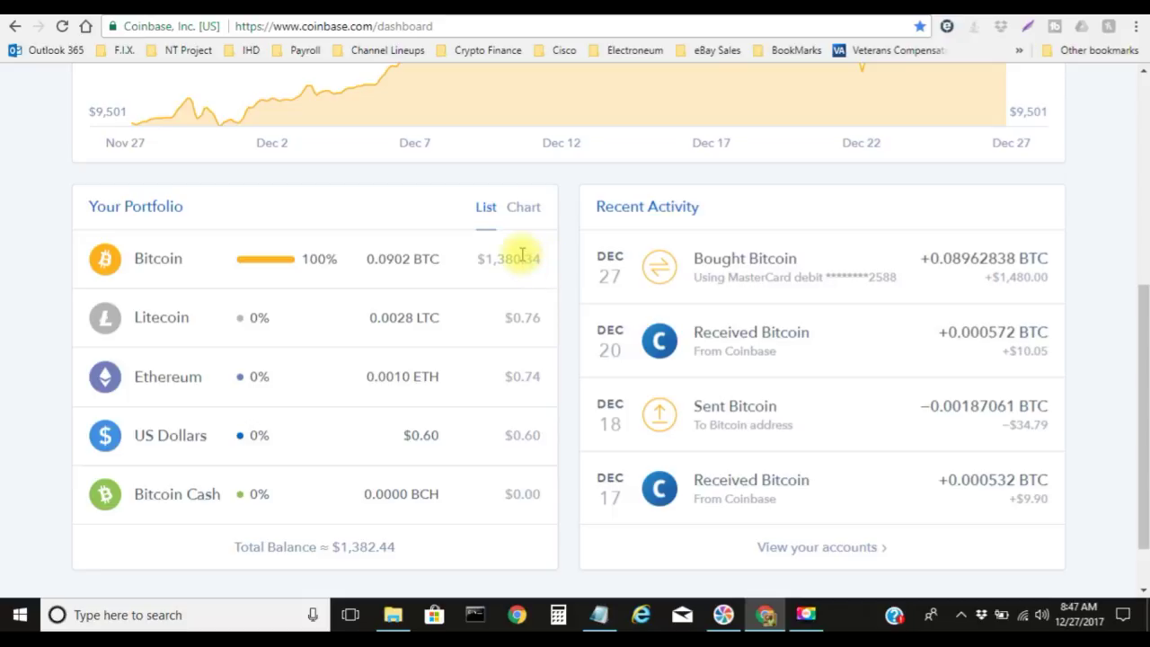
pyautogui.scroll(5, 495, 302)
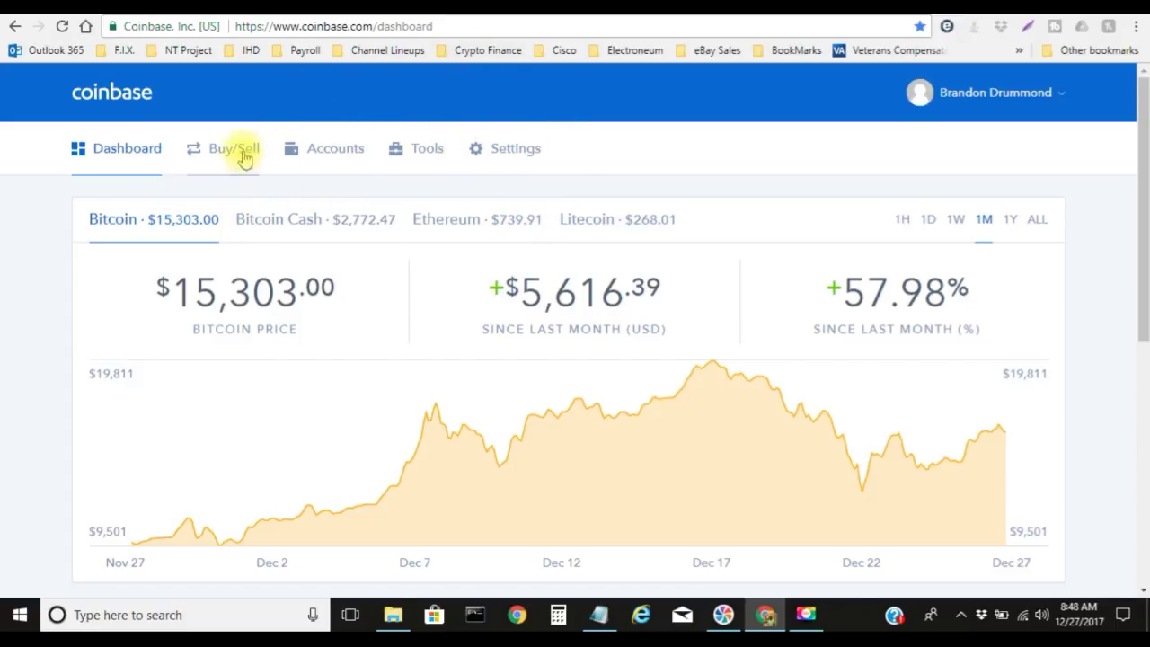
# - Start a send from the BTC Wallet and paste the saved destination bitcoin address as recipient
pyautogui.click(315, 146)
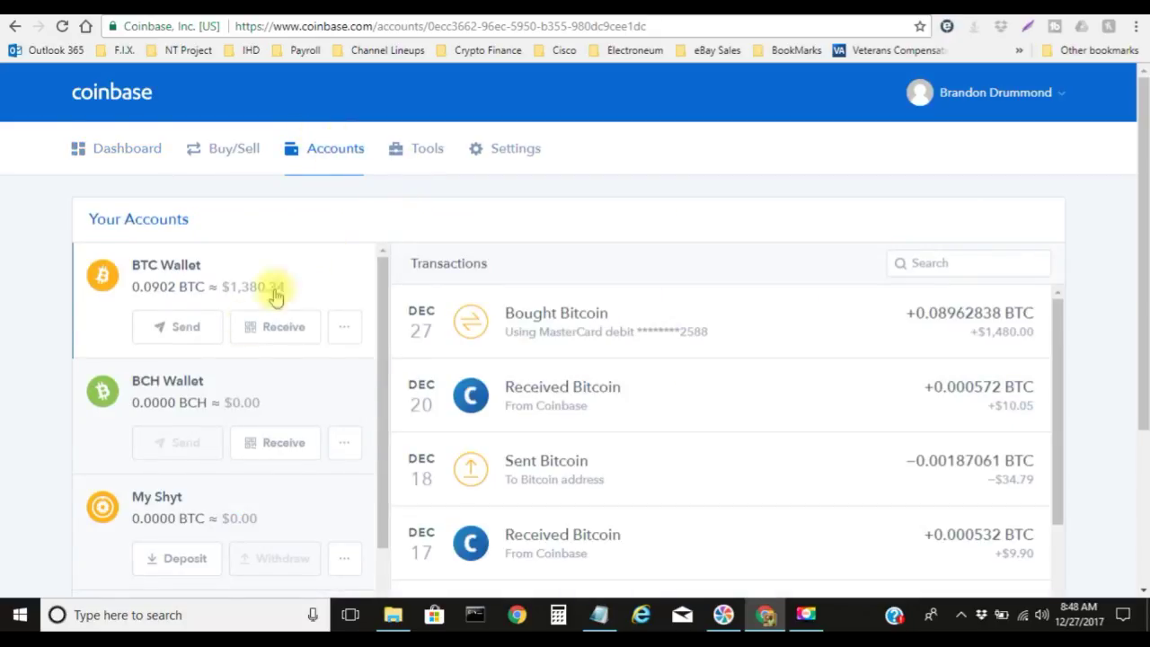
pyautogui.click(184, 328)
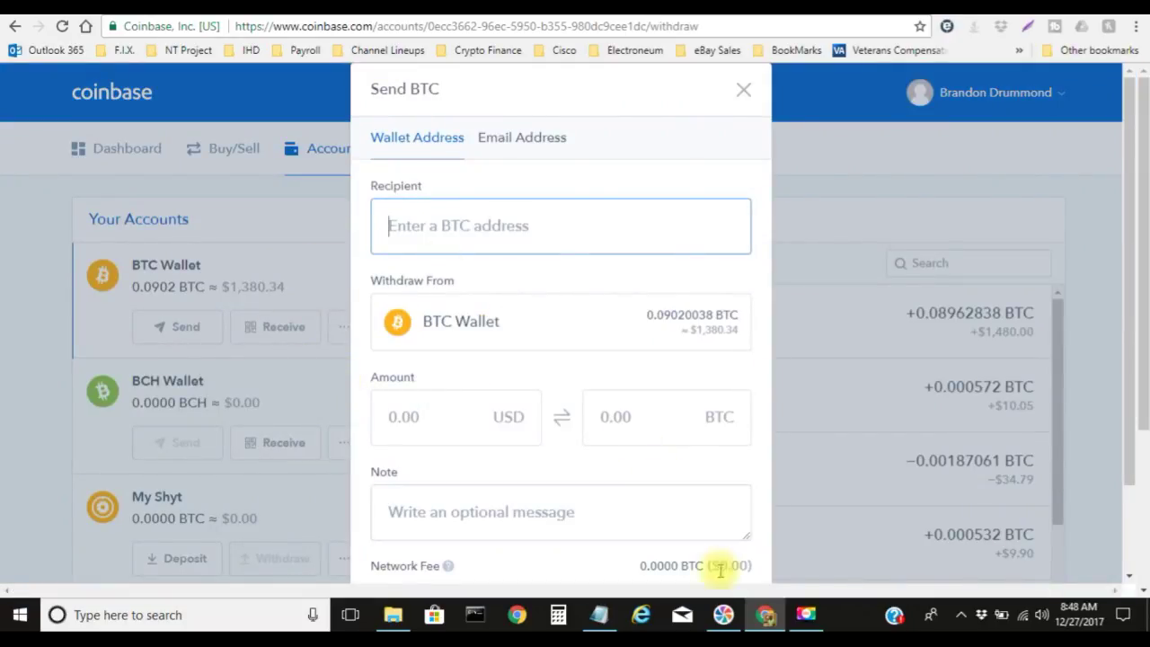
pyautogui.click(600, 616)
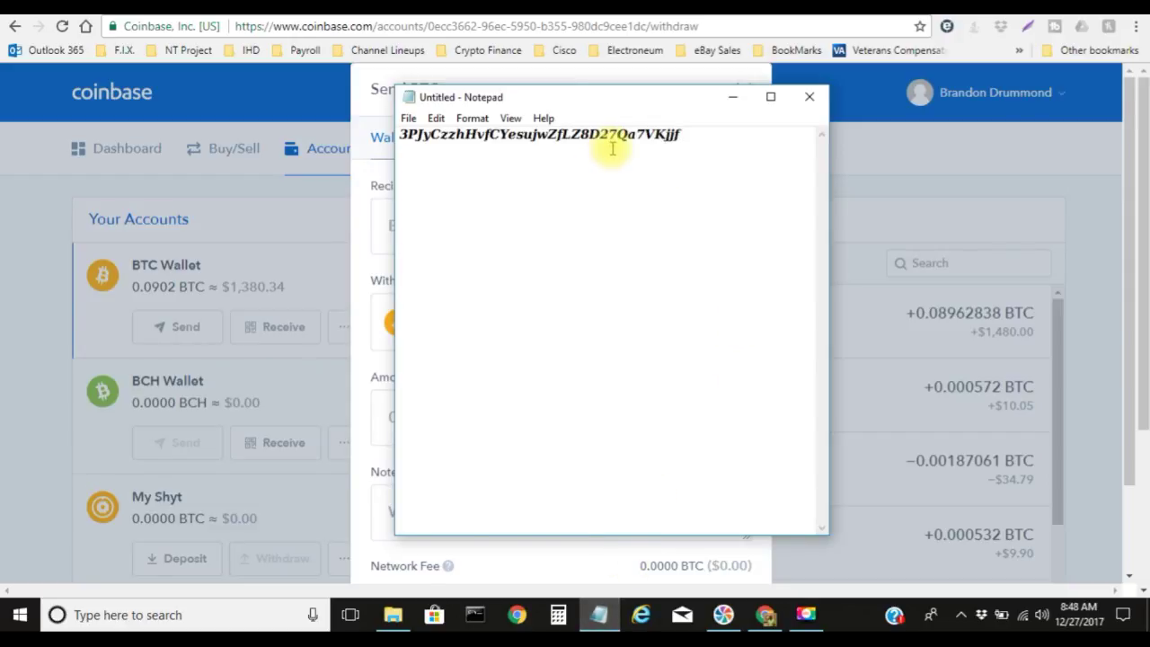
pyautogui.doubleClick(612, 148)
pyautogui.hotkey('ctrl', 'c')
pyautogui.click(734, 96)
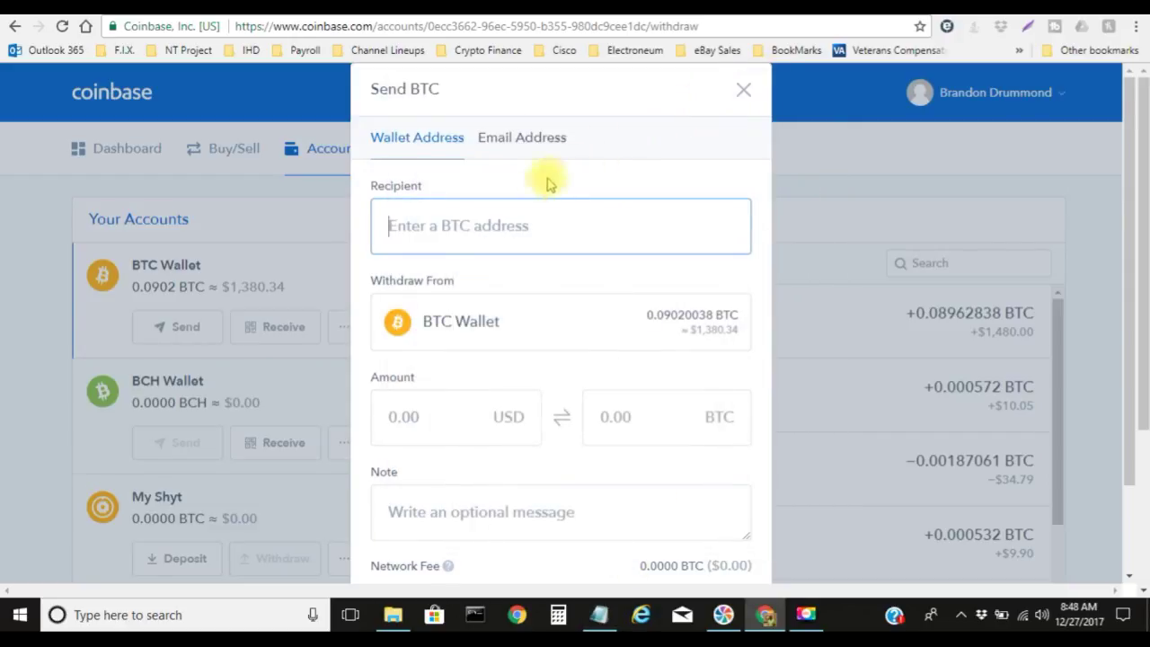
pyautogui.hotkey('ctrl', 'v')
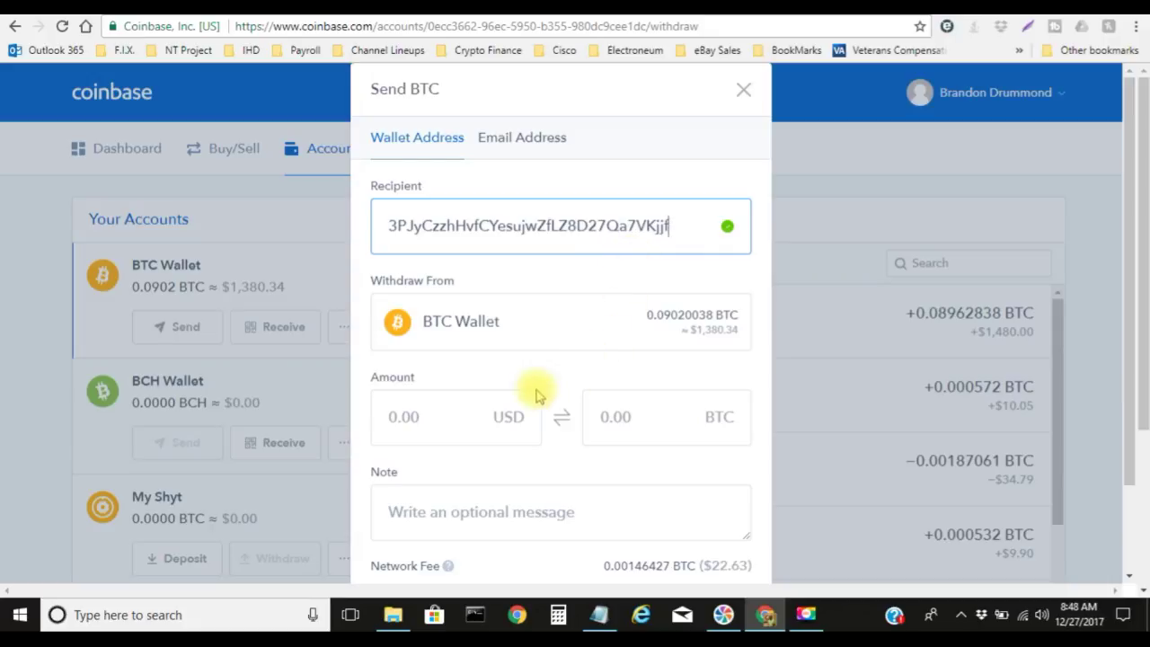
# - Fill in the maximum sendable amount, then close the Send BTC form without sending
pyautogui.click(475, 419)
pyautogui.click(494, 416)
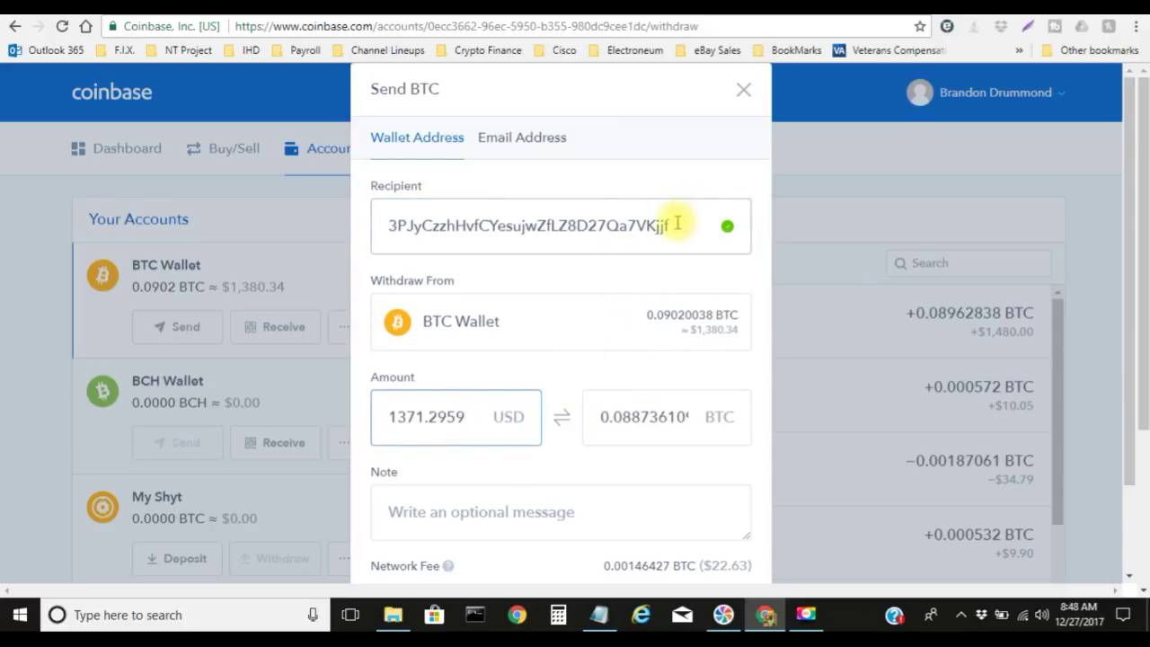
pyautogui.scroll(-2, 674, 229)
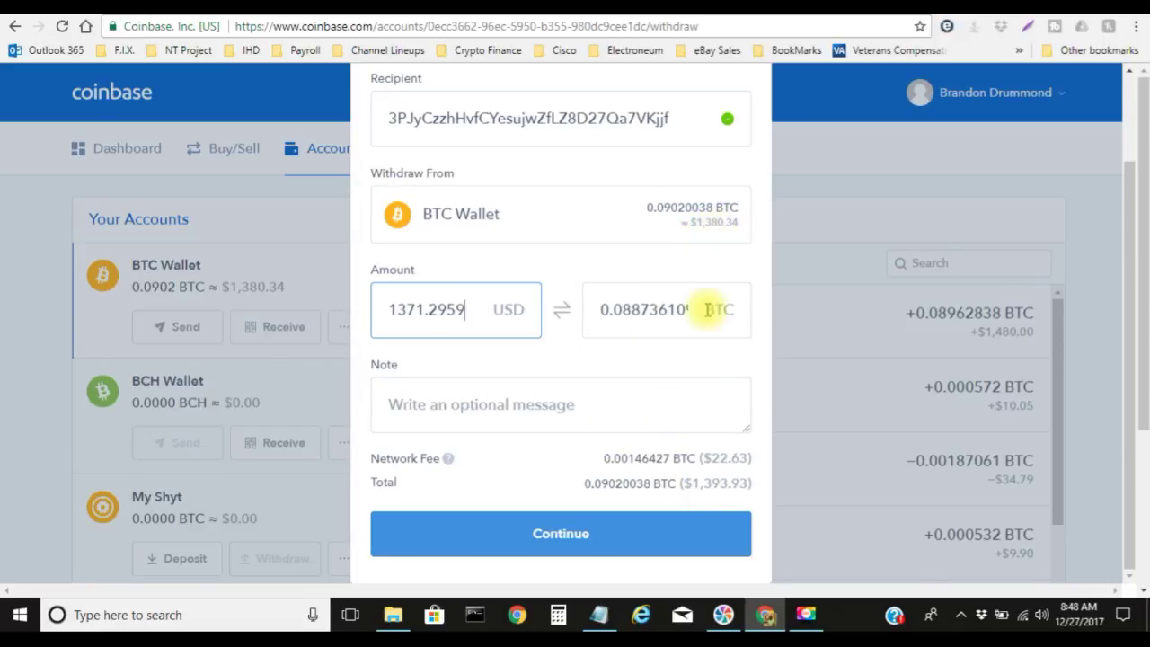
pyautogui.scroll(2, 728, 384)
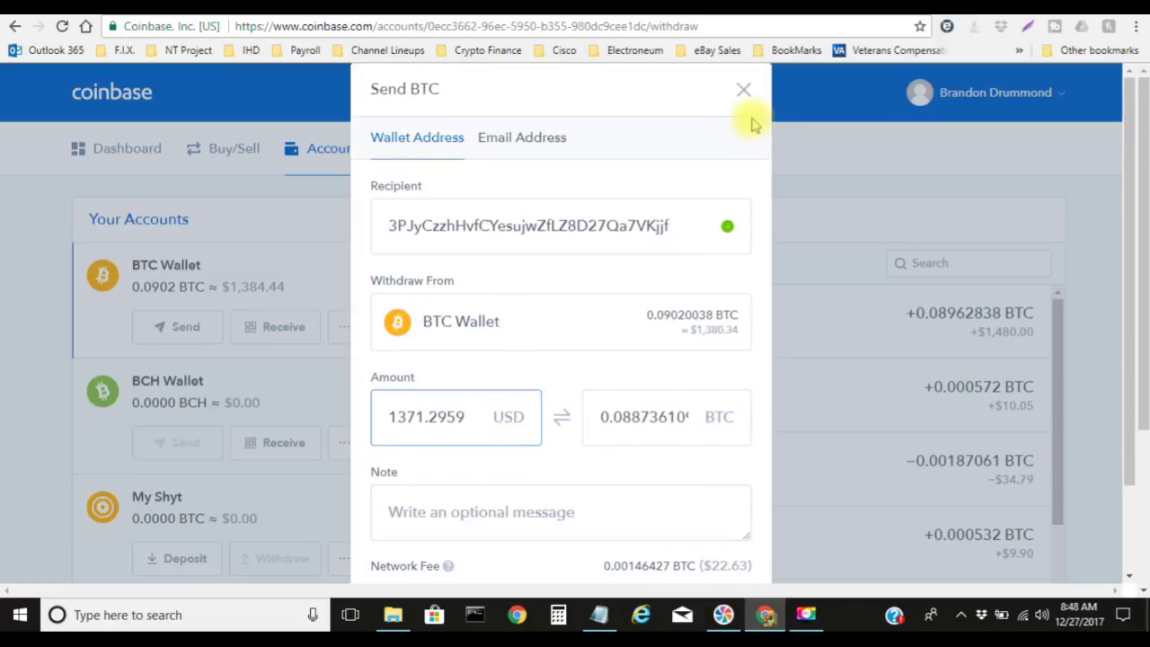
pyautogui.click(743, 91)
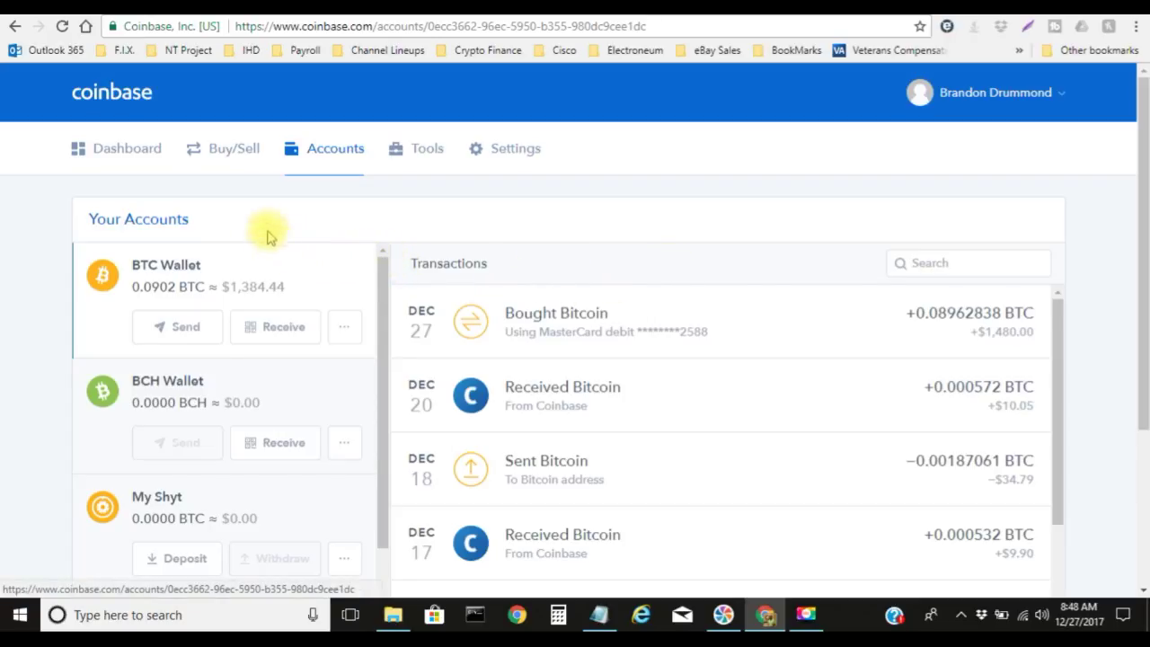
# - Leave the Coinbase accounts list for GDAX's BTC/USD trade page
pyautogui.scroll(-2, 234, 270)
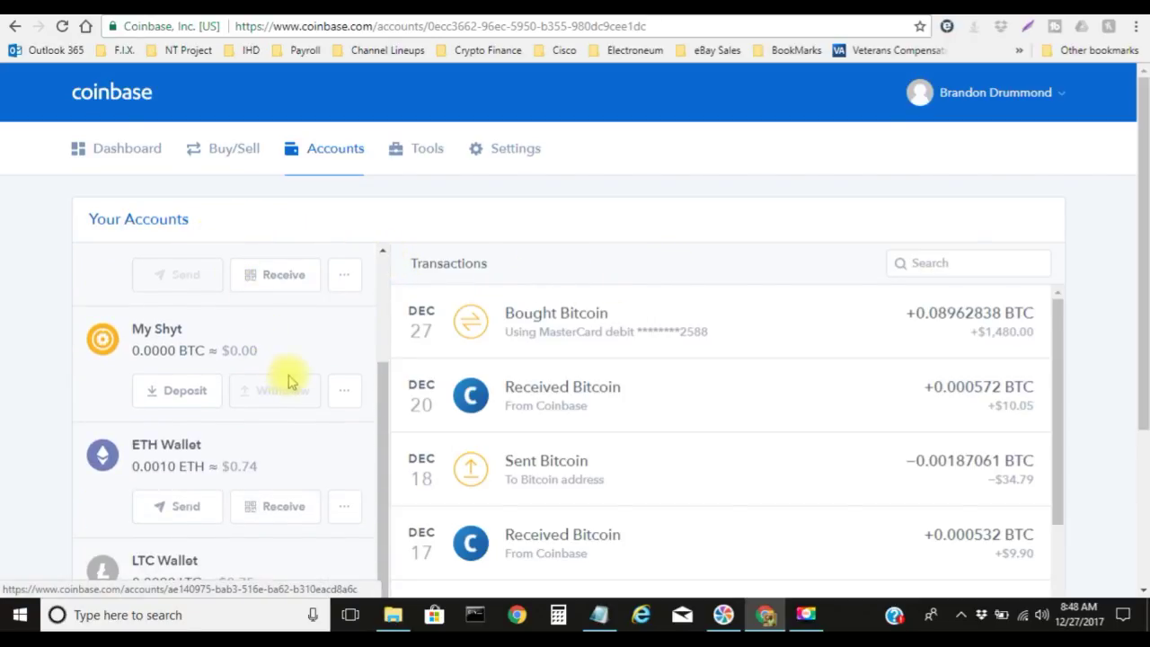
pyautogui.scroll(2, 288, 377)
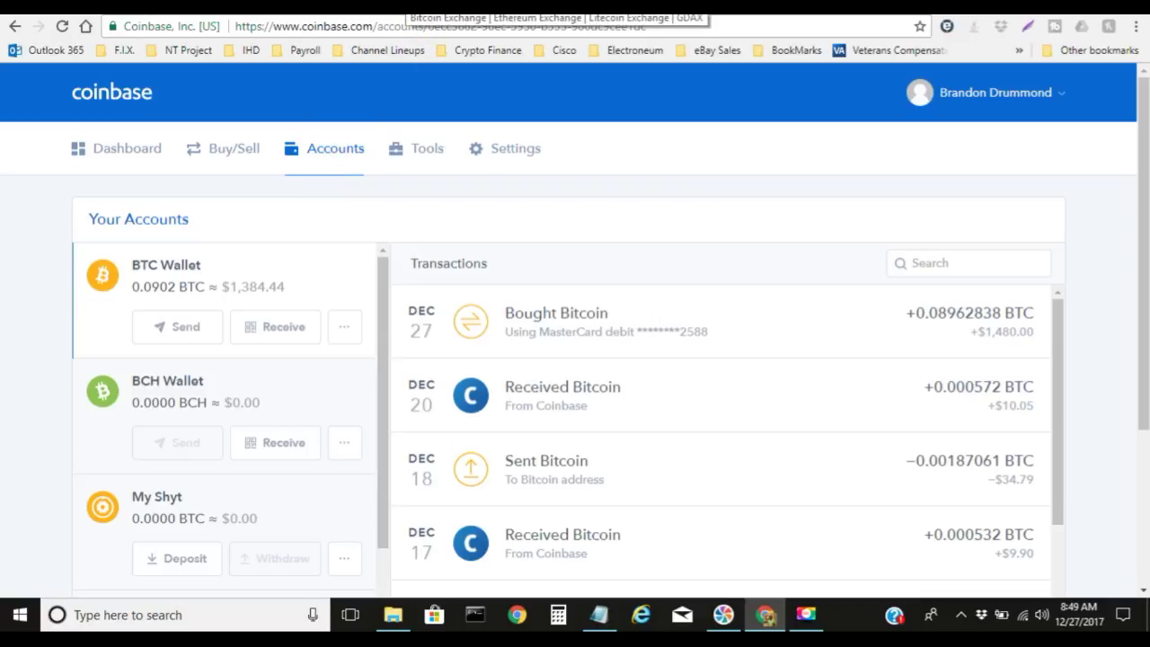
pyautogui.click(418, 7)
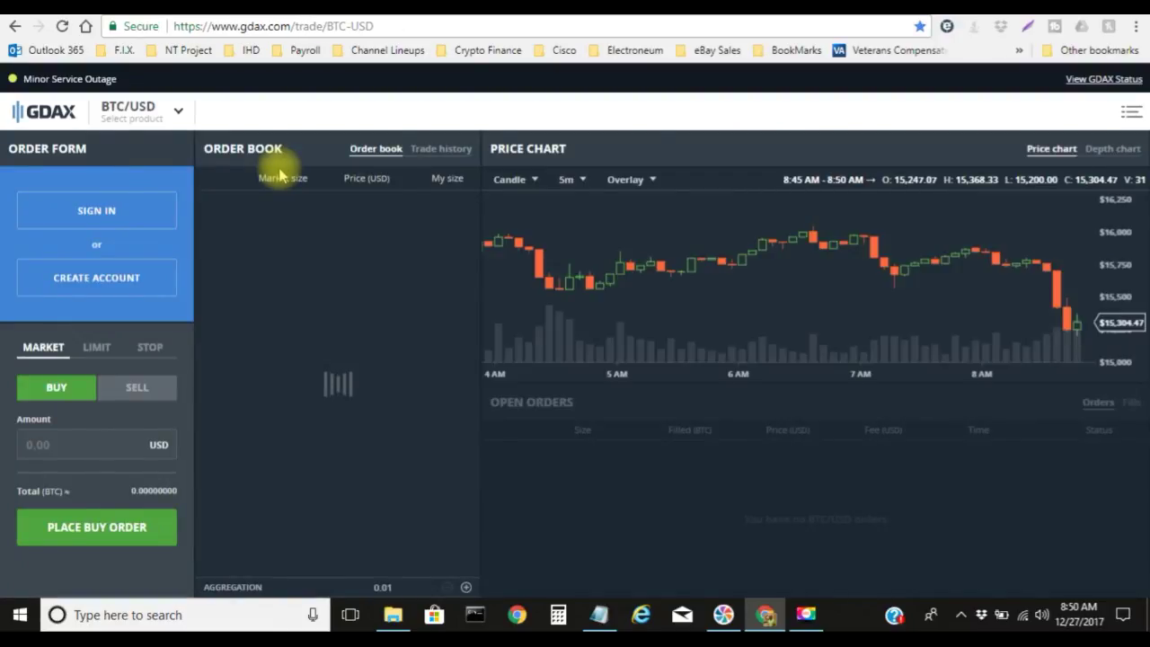
# - Sign in to GDAX with the Coinbase account, then return to the Coinbase Accounts page
pyautogui.click(148, 210)
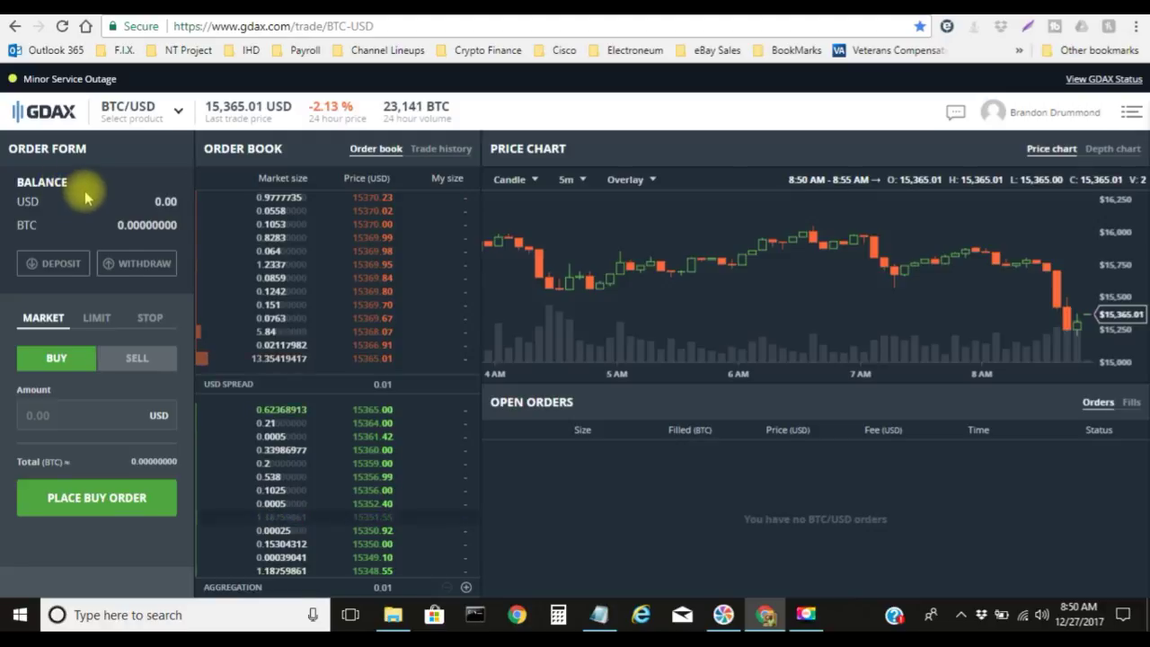
pyautogui.click(308, 12)
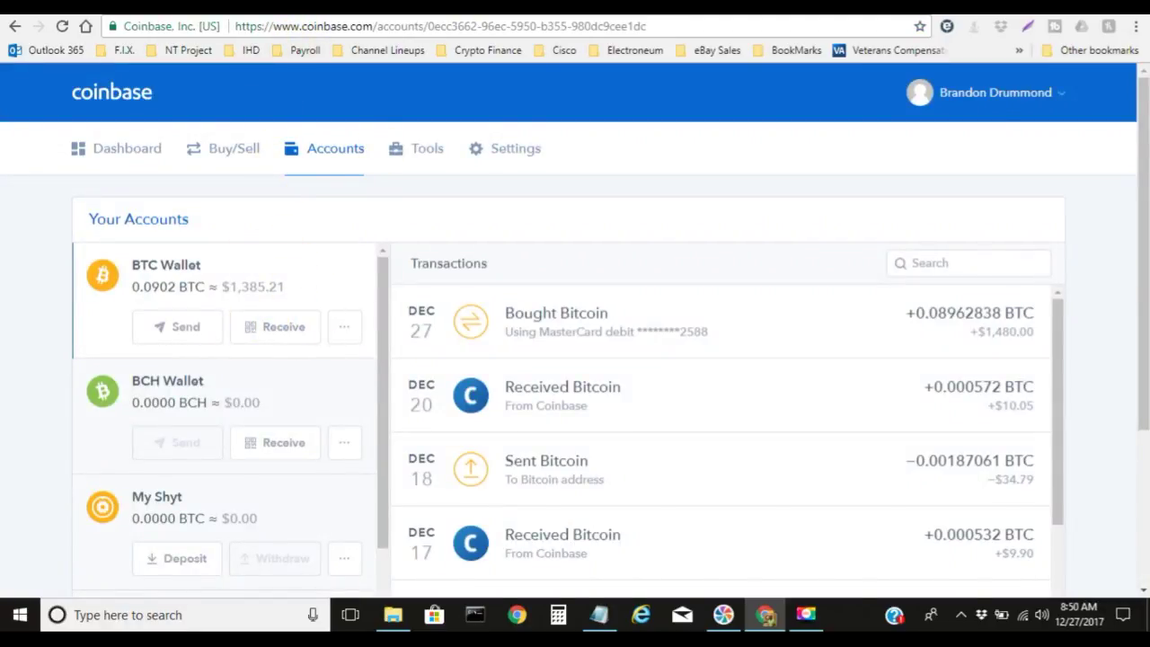
# - Open GDAX's accounts overview, showing BTC, USD, LTC, ETH and BCH all at 0.00
pyautogui.click(397, 11)
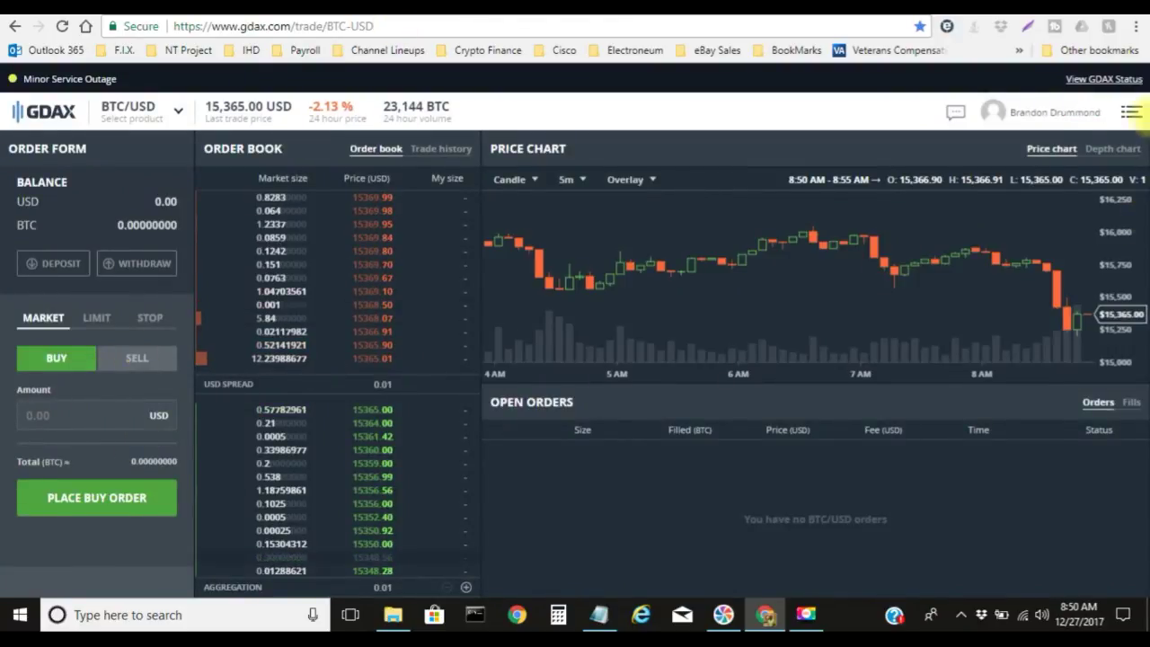
pyautogui.click(1132, 111)
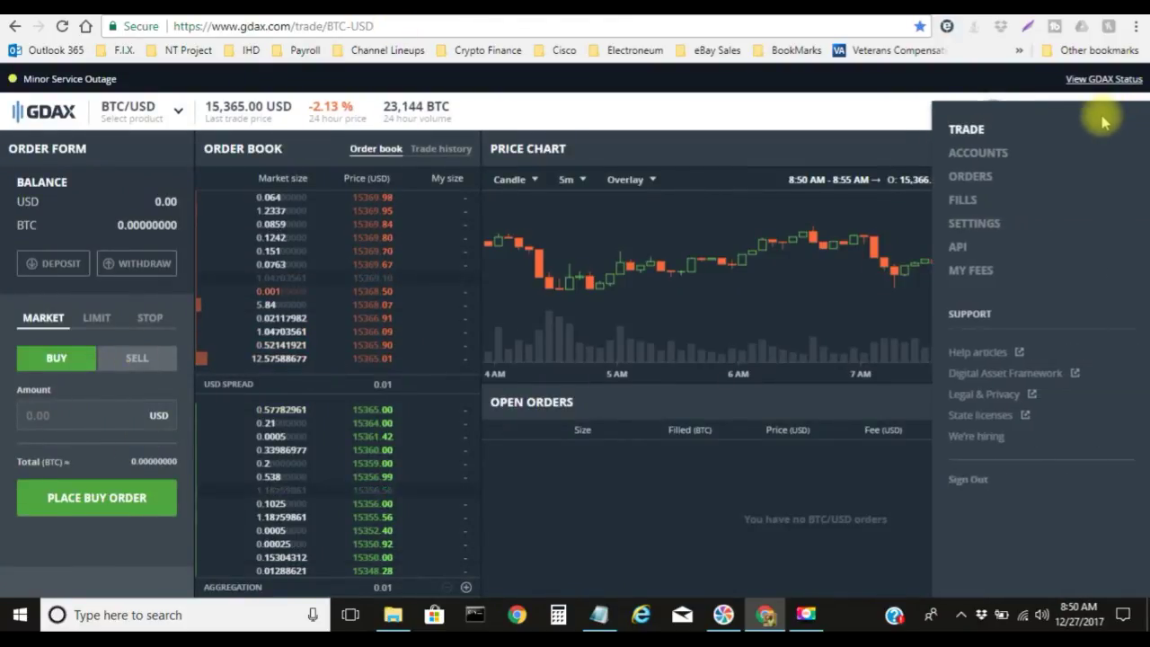
pyautogui.click(983, 155)
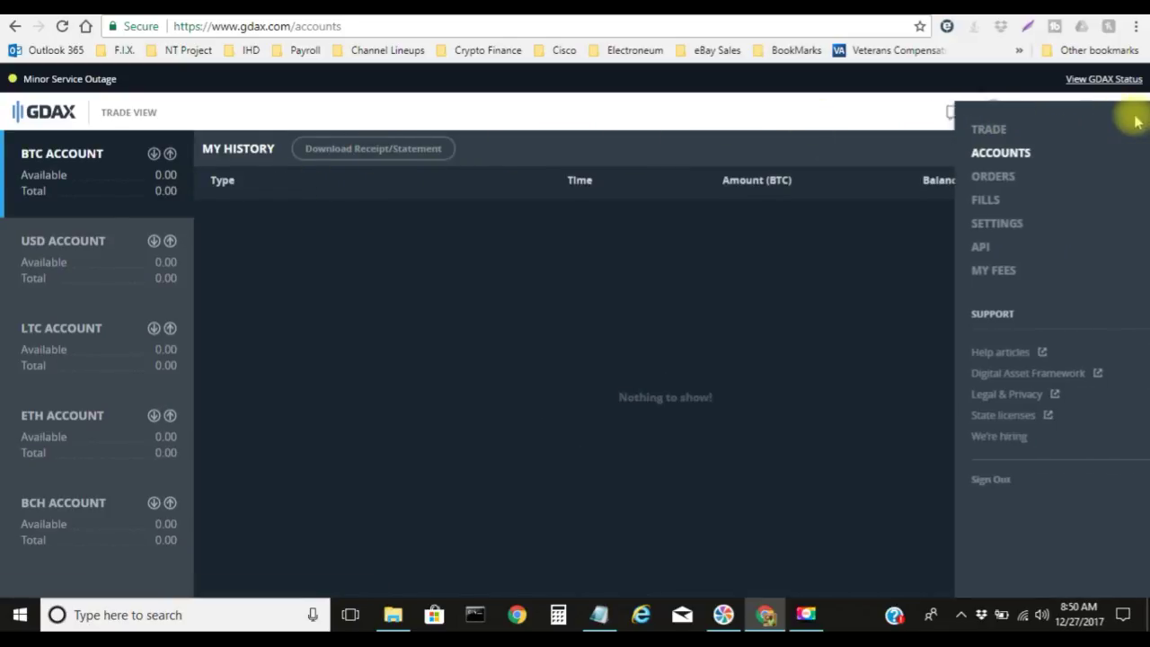
pyautogui.moveTo(1093, 126)
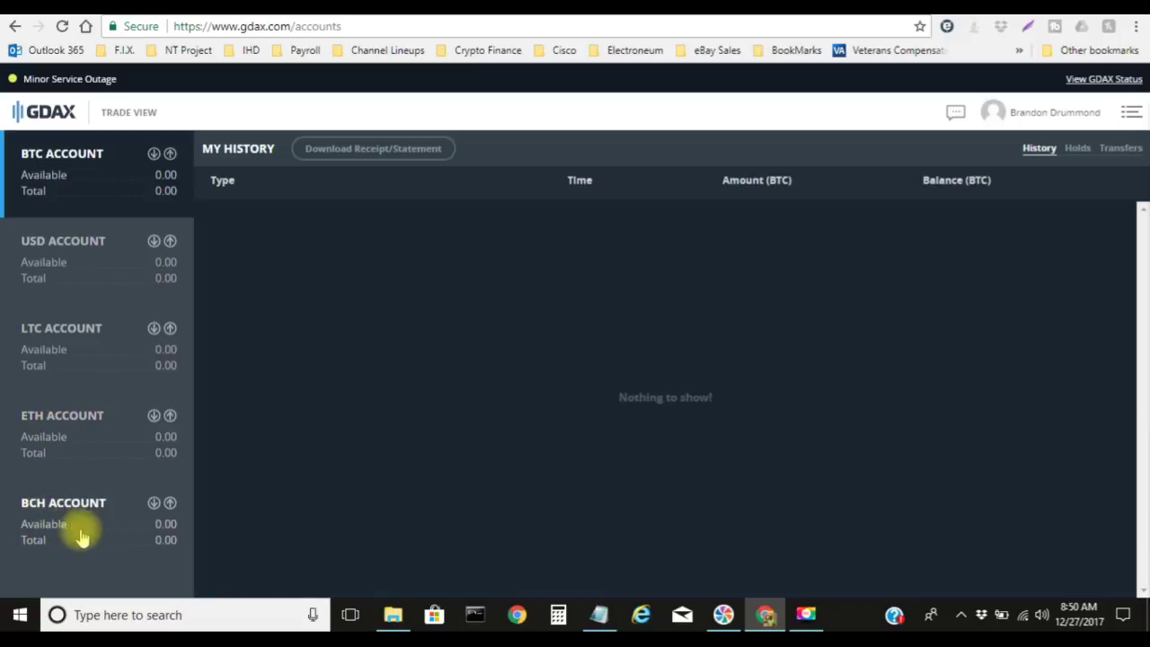
# - Deposit 0.09020038 BTC from the Coinbase BTC Wallet into the GDAX BTC account
pyautogui.click(153, 155)
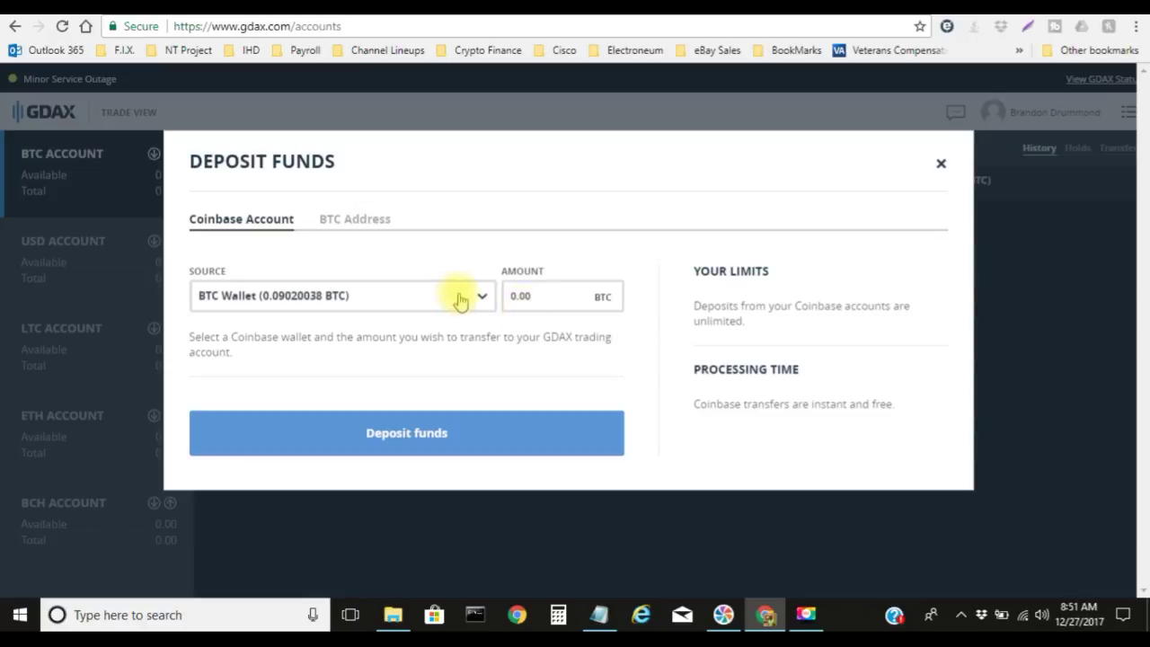
pyautogui.click(539, 299)
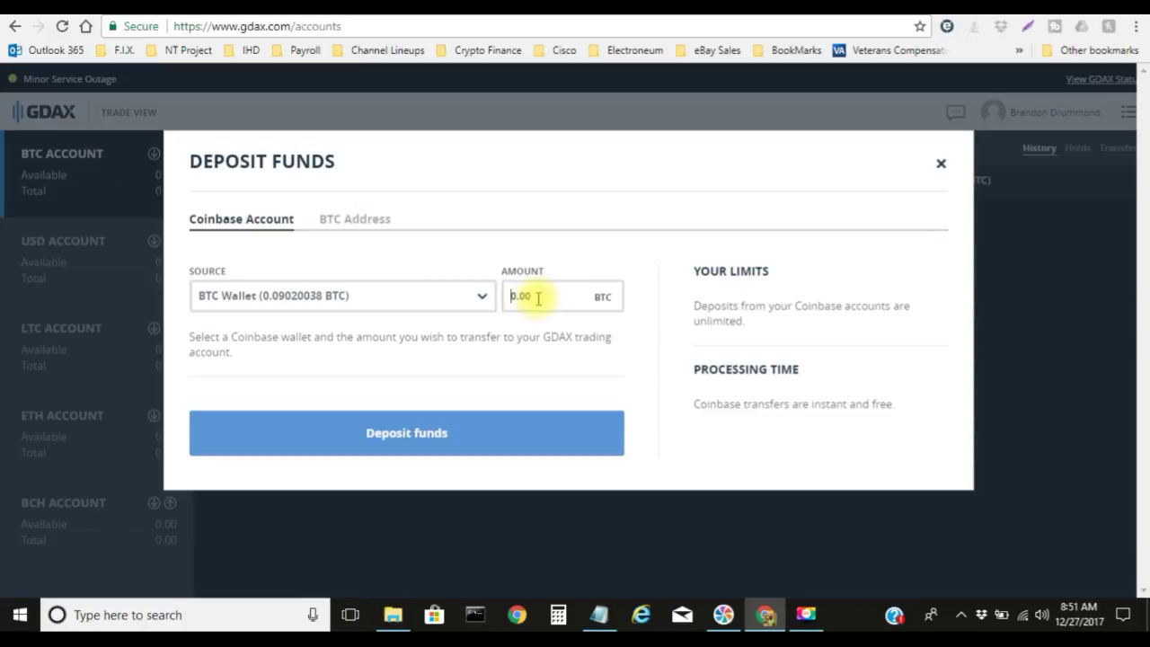
pyautogui.write('0.9020038')
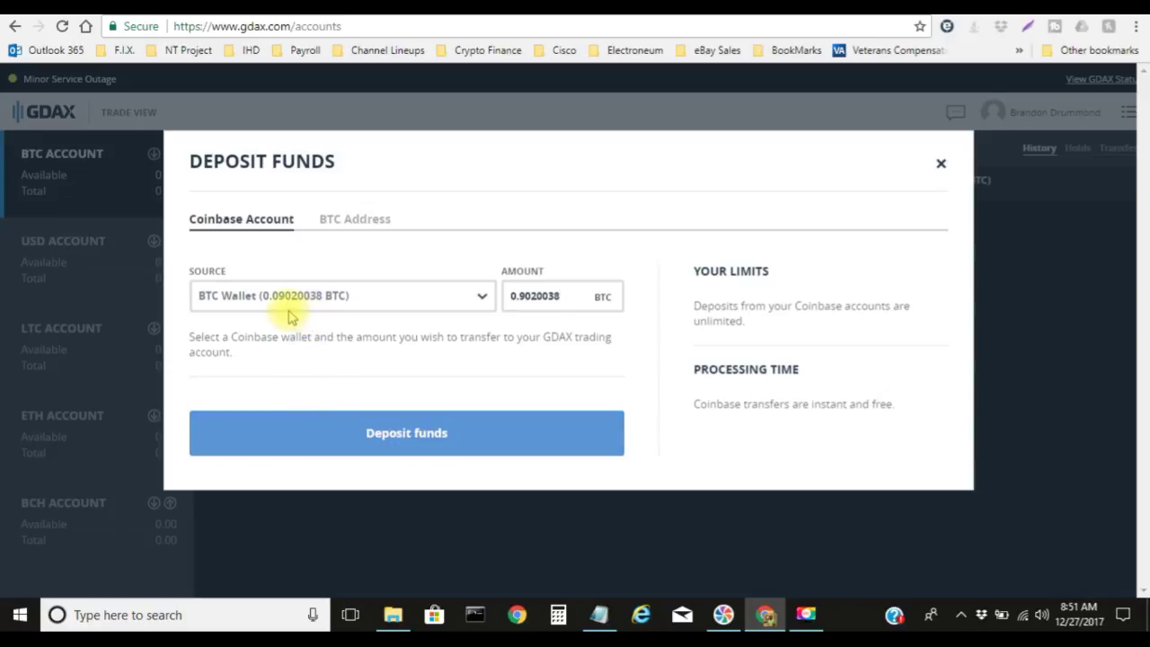
pyautogui.click(516, 296)
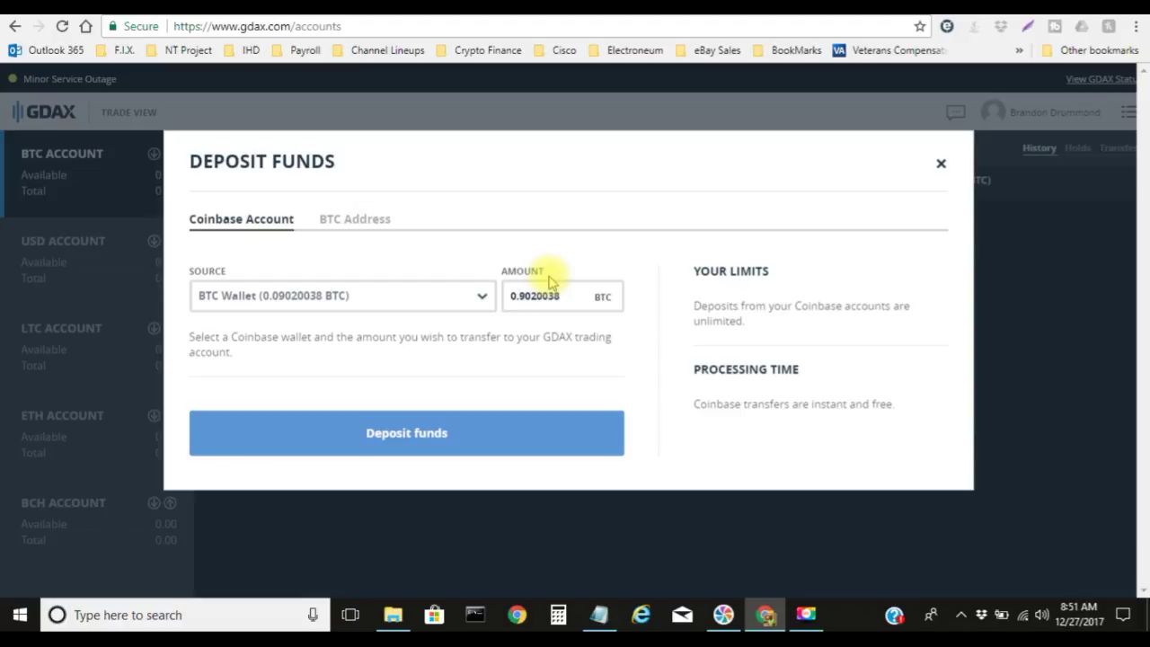
pyautogui.write('0')
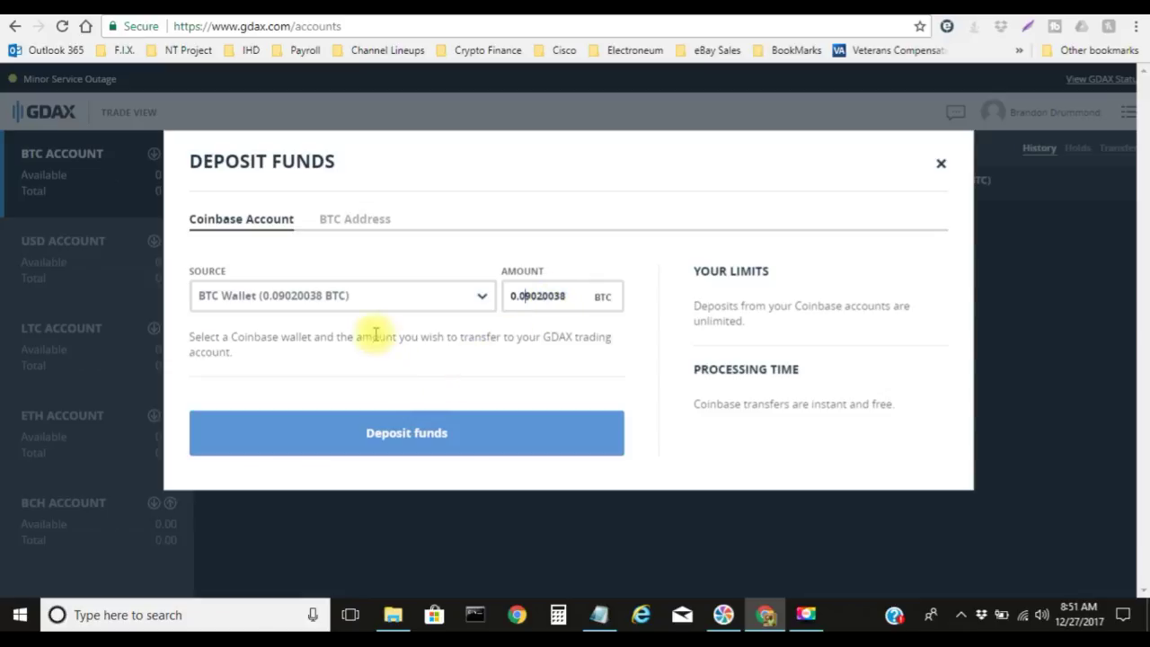
pyautogui.click(404, 431)
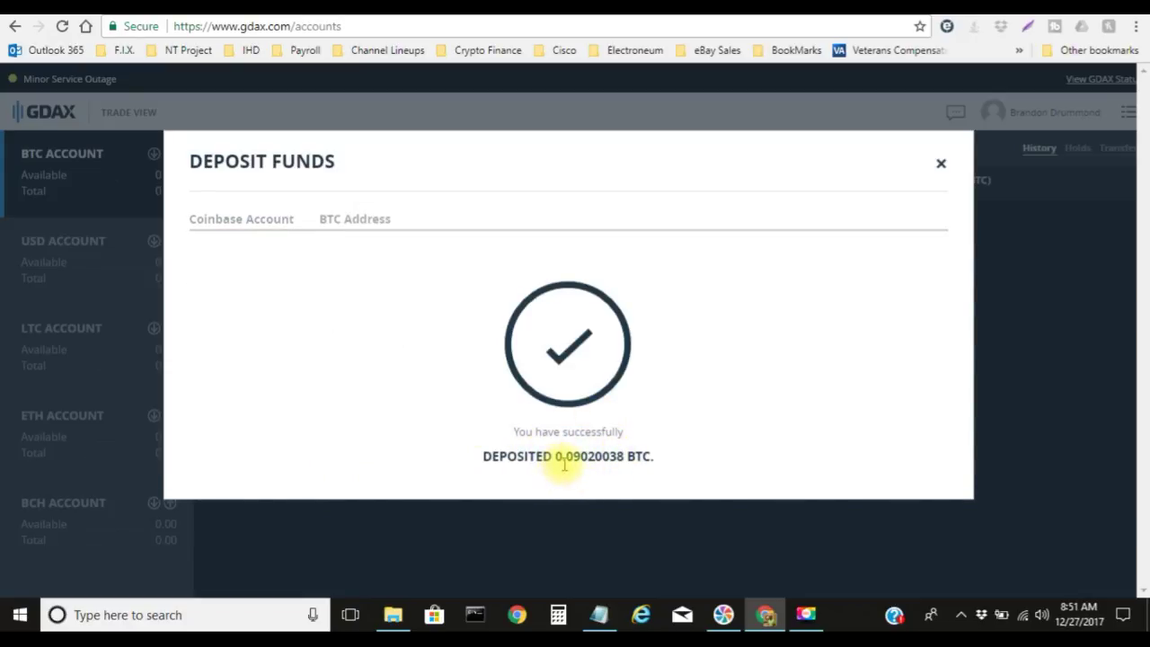
# - Dismiss the deposit confirmation and reload so the BTC account shows 0.09 and the transfer
pyautogui.moveTo(558, 457); pyautogui.dragTo(616, 457)
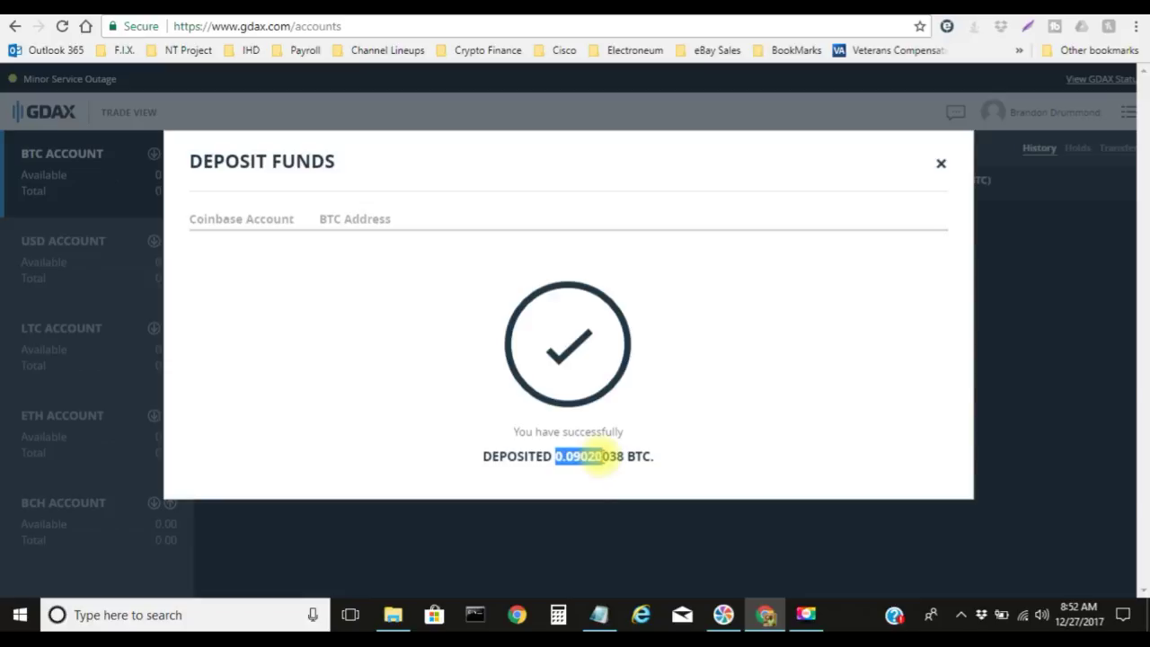
pyautogui.click(585, 506)
pyautogui.click(939, 167)
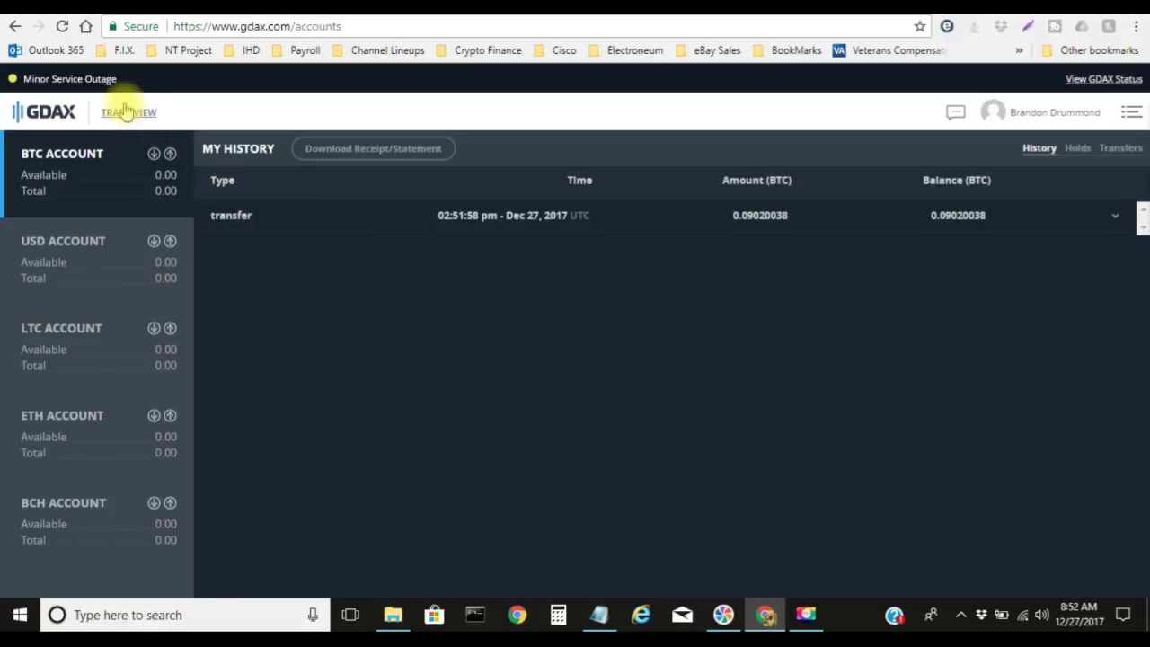
pyautogui.click(65, 27)
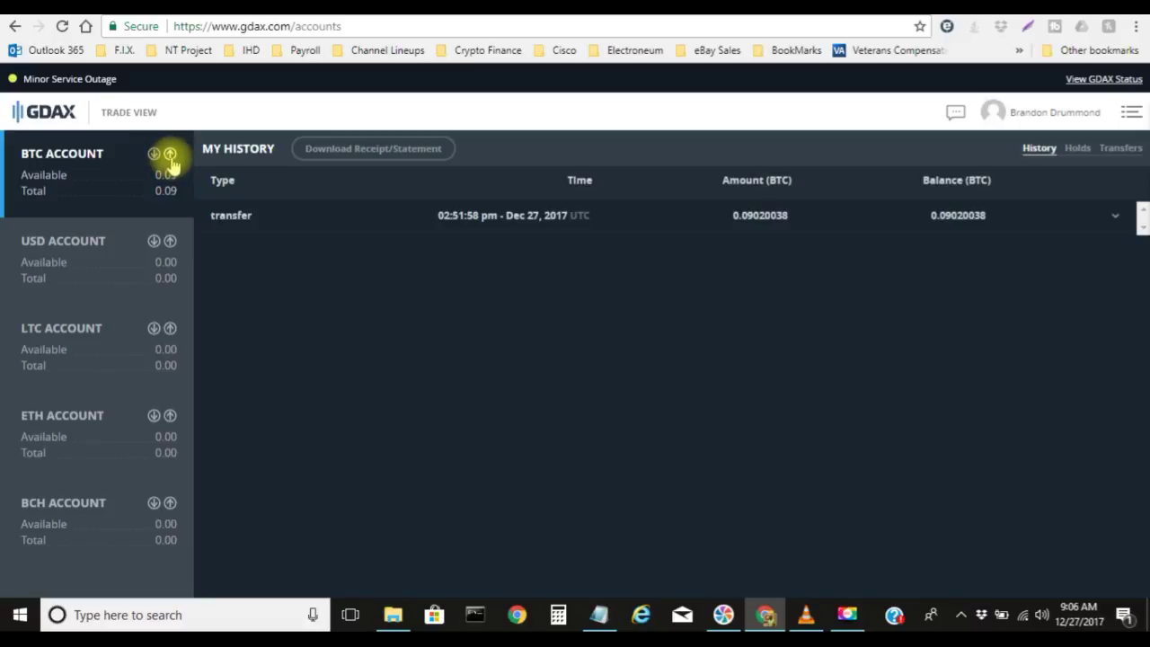
pyautogui.click(170, 154)
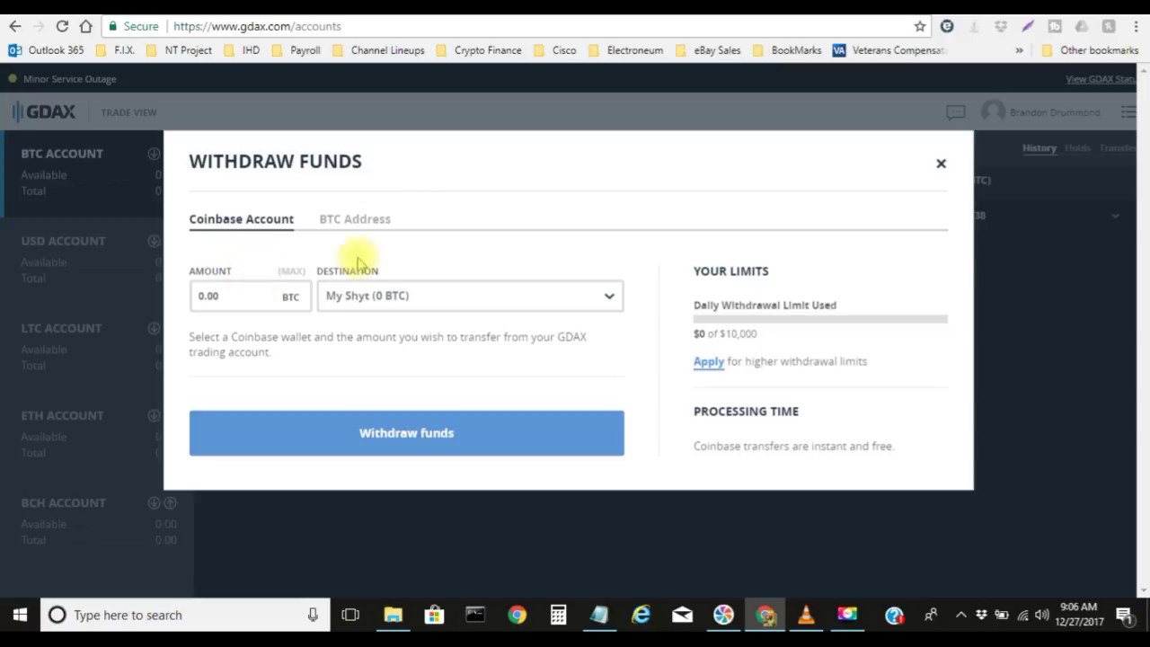
# - Withdraw the full 0.09020038 BTC to the pasted external BTC address, verified with the two-factor code
pyautogui.click(362, 221)
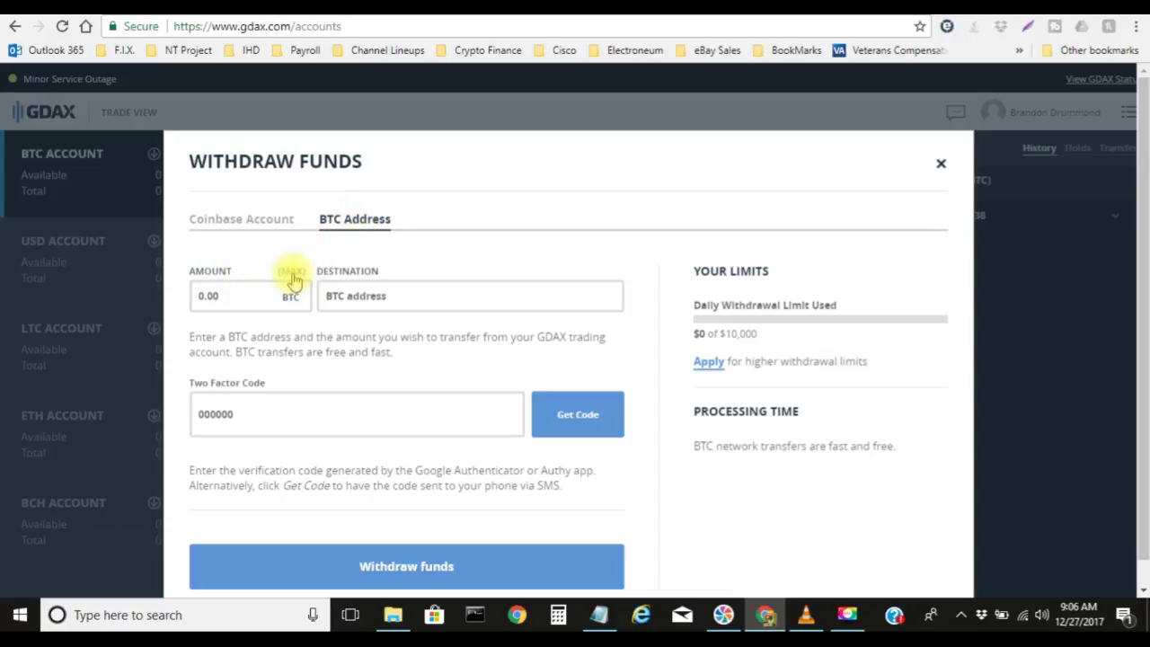
pyautogui.click(291, 273)
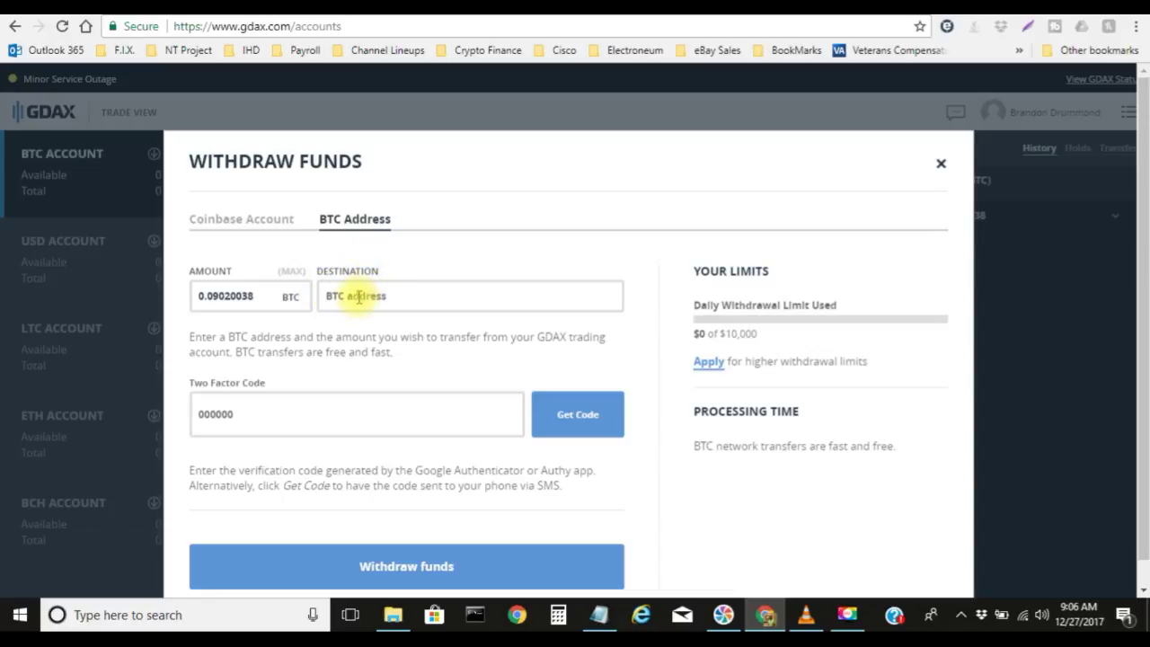
pyautogui.click(359, 299)
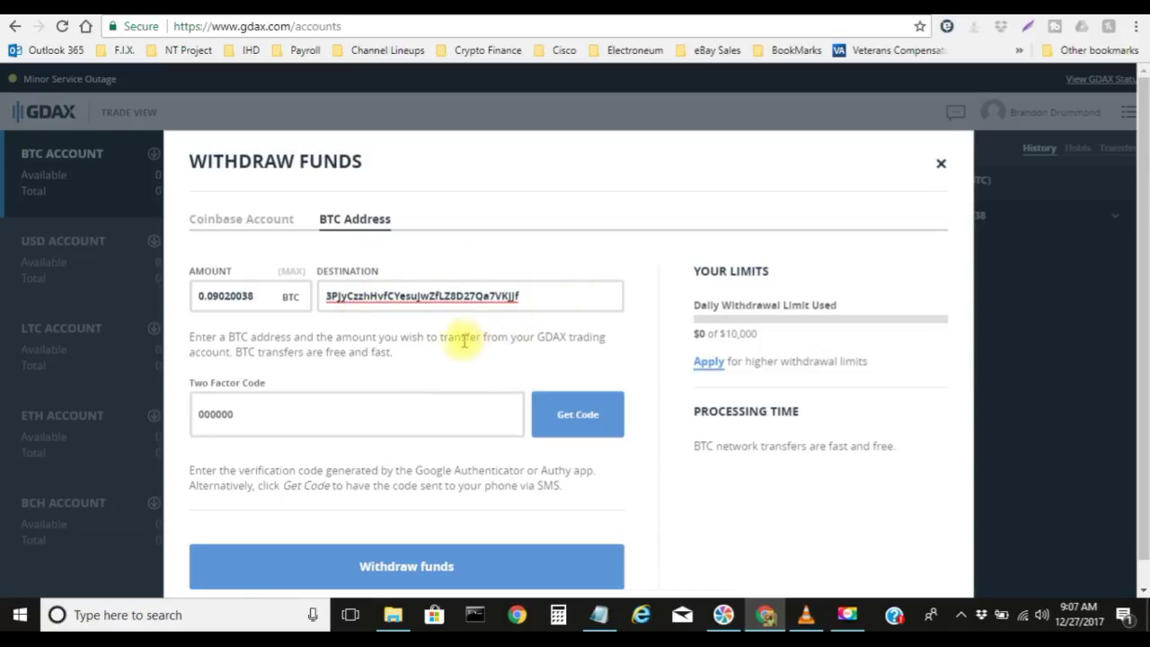
pyautogui.click(381, 411)
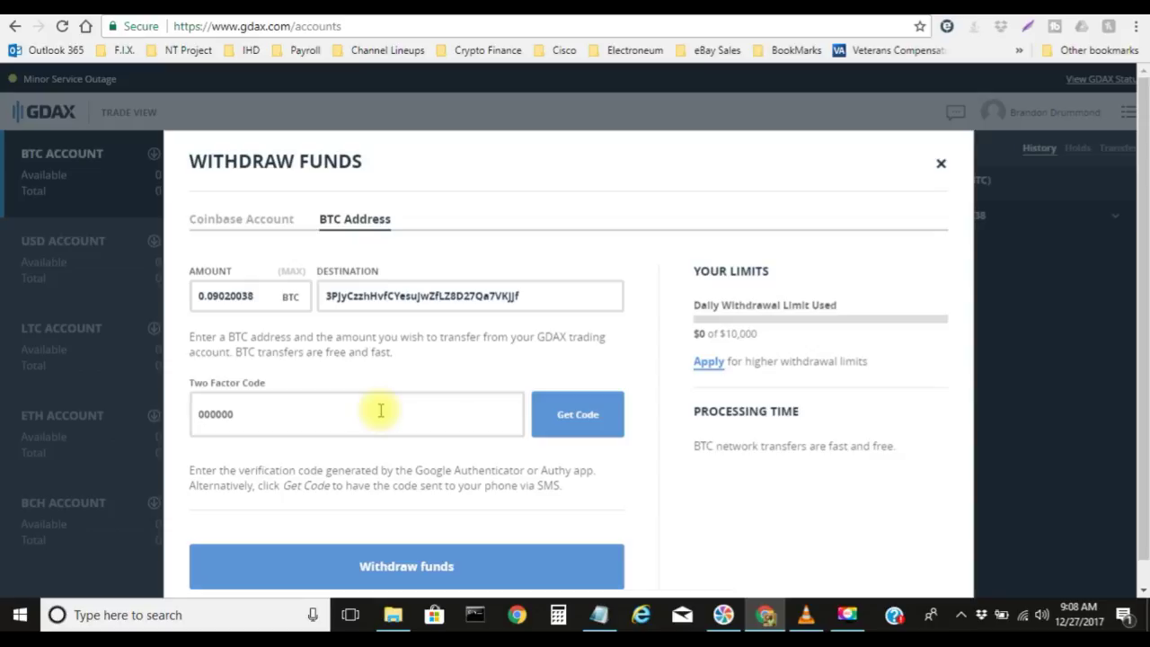
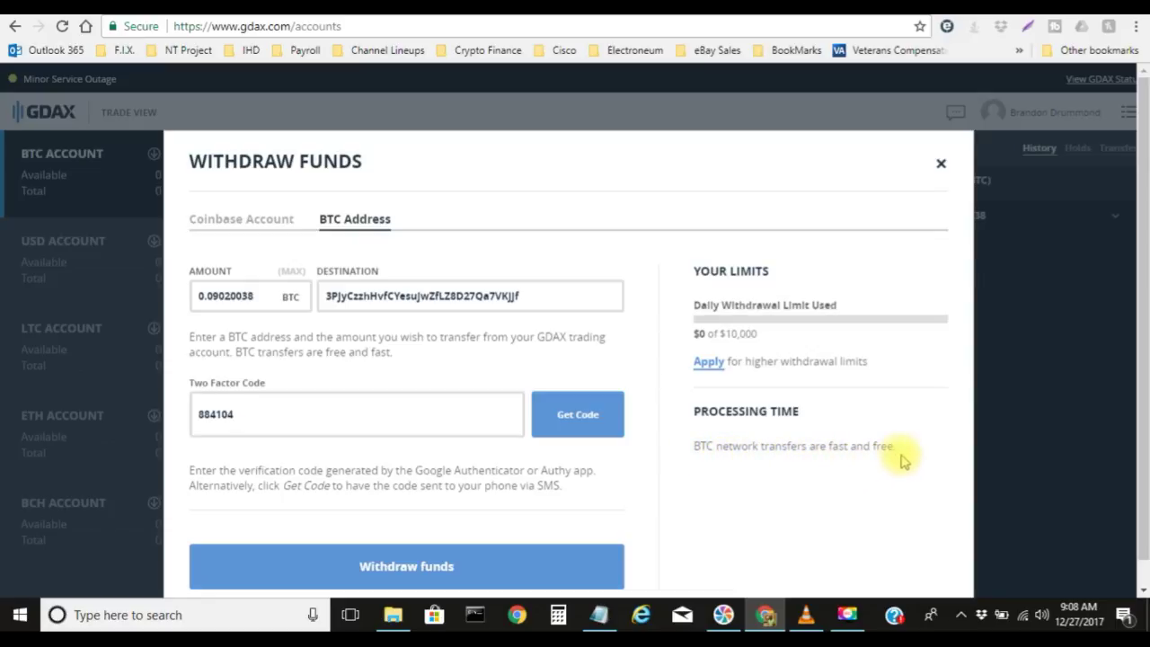
pyautogui.moveTo(900, 456); pyautogui.dragTo(698, 444)
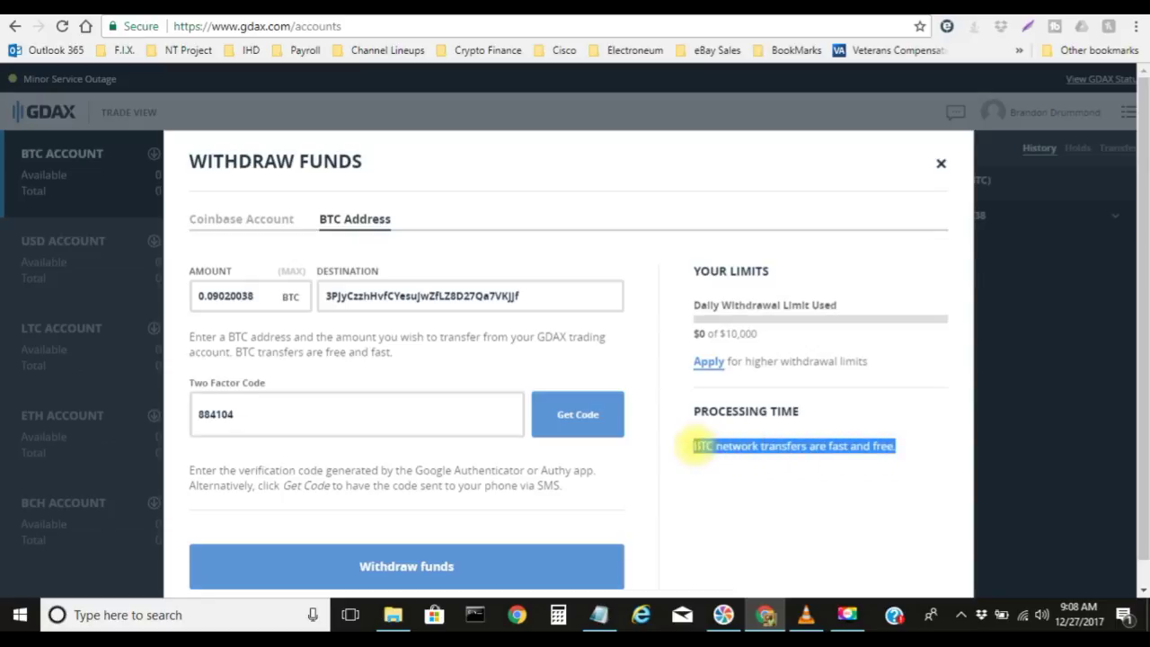
pyautogui.click(474, 402)
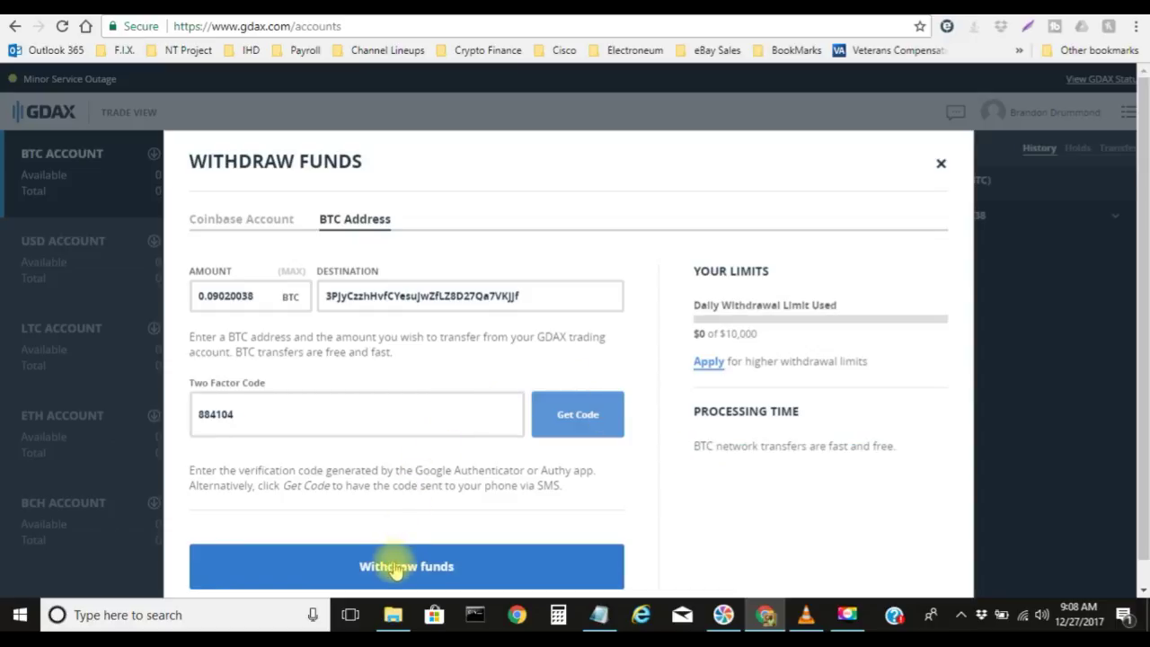
pyautogui.click(395, 569)
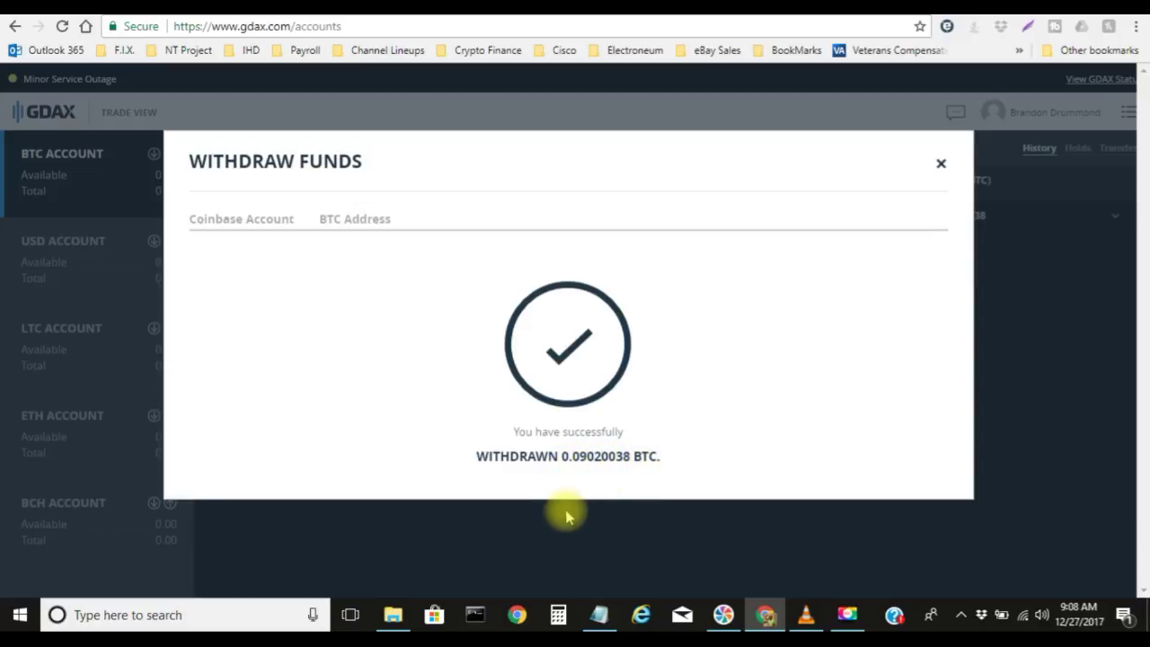
# - Close the withdrawal confirmation, reload to show 0.00 BTC, and switch to the YouTube channel
pyautogui.click(941, 168)
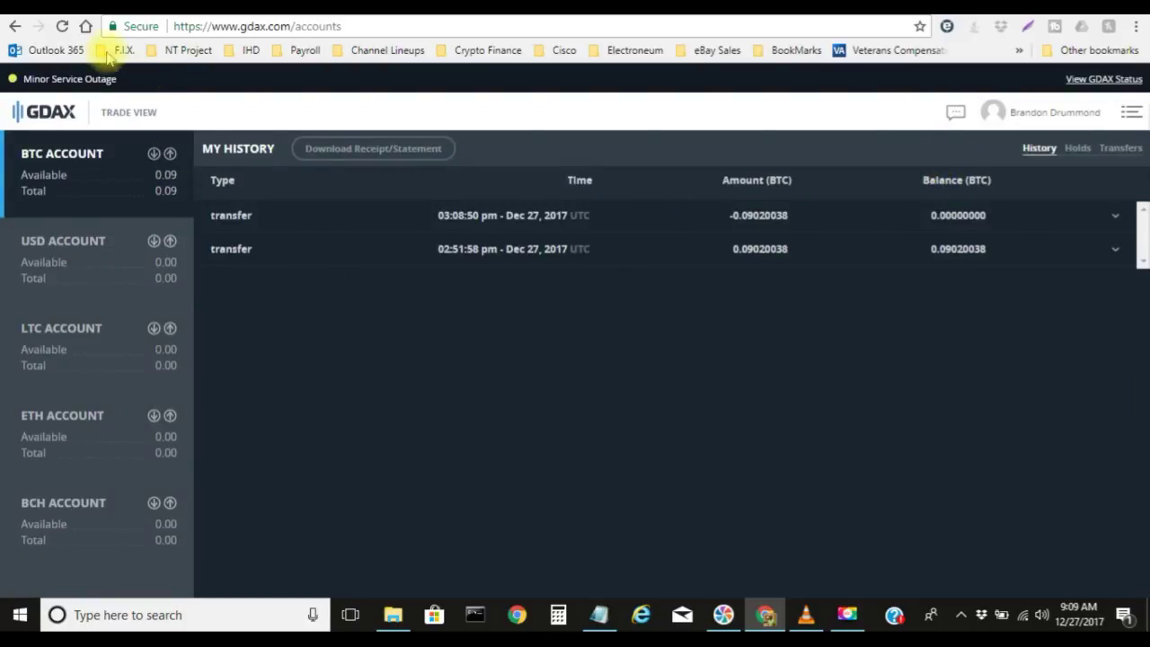
pyautogui.click(63, 26)
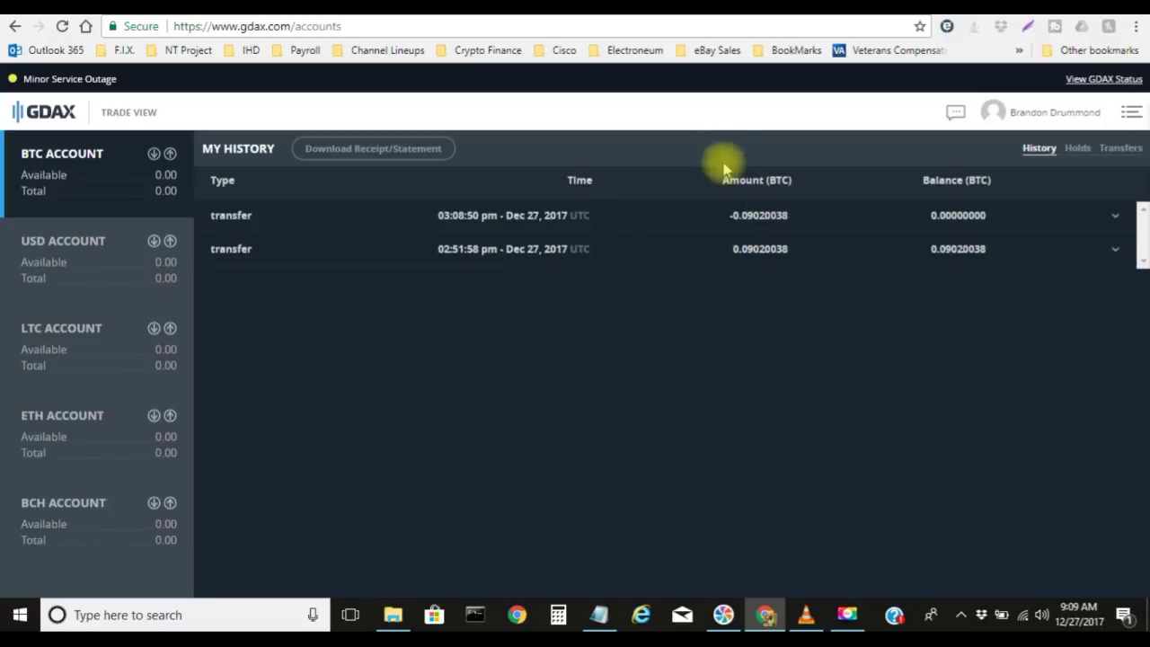
pyautogui.click(631, 11)
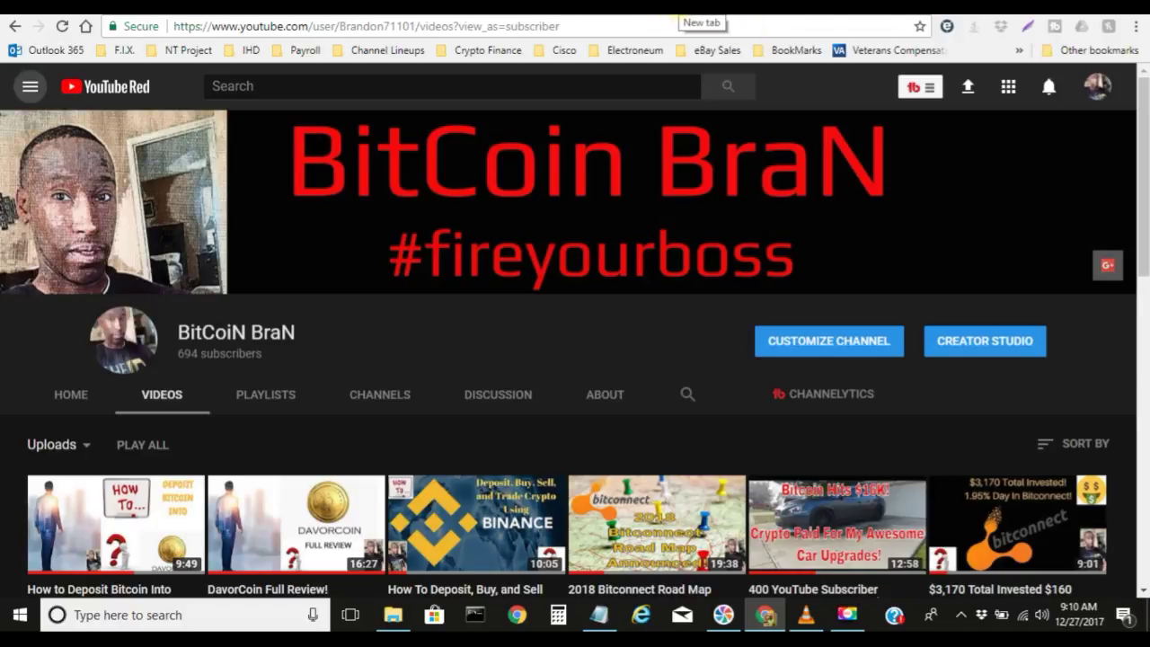
pyautogui.click(688, 11)
# - Go to bitconnect.co, sign in past the robot check, and verify with the two-factor code
pyautogui.write('bitconnect.co')
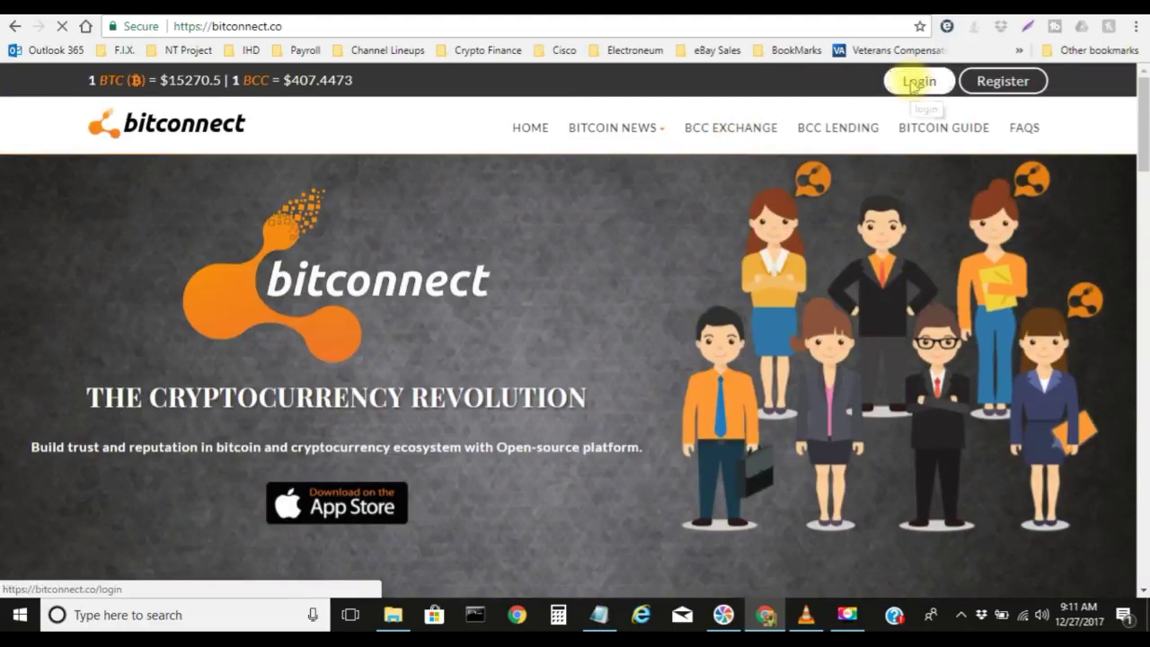
pyautogui.click(917, 82)
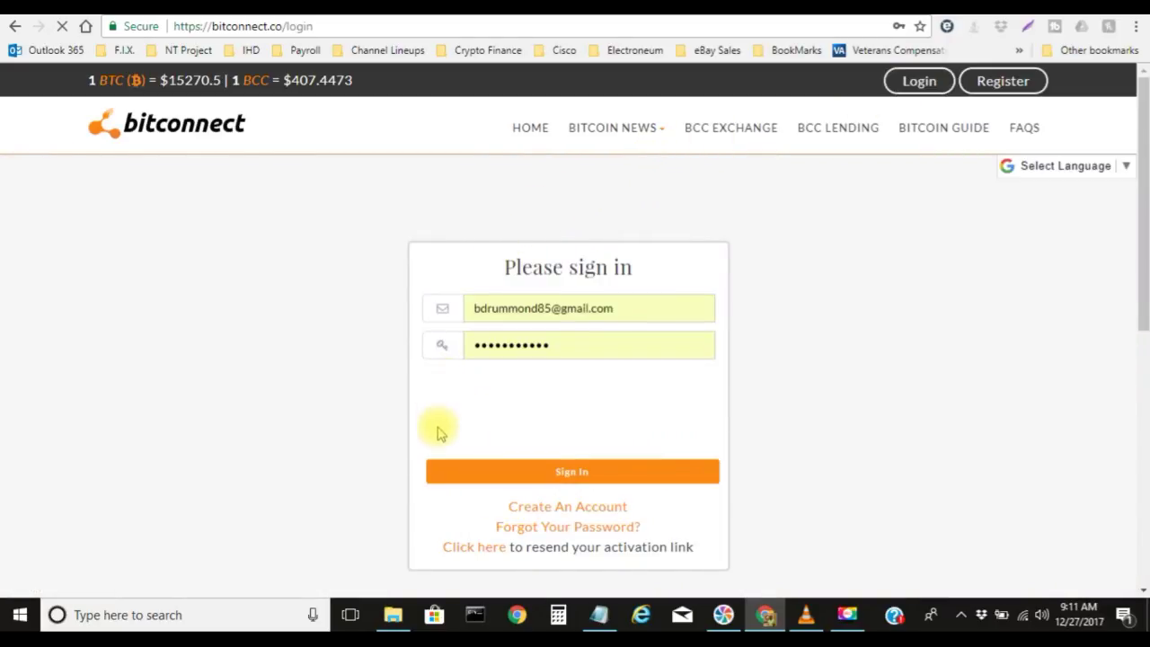
pyautogui.click(465, 407)
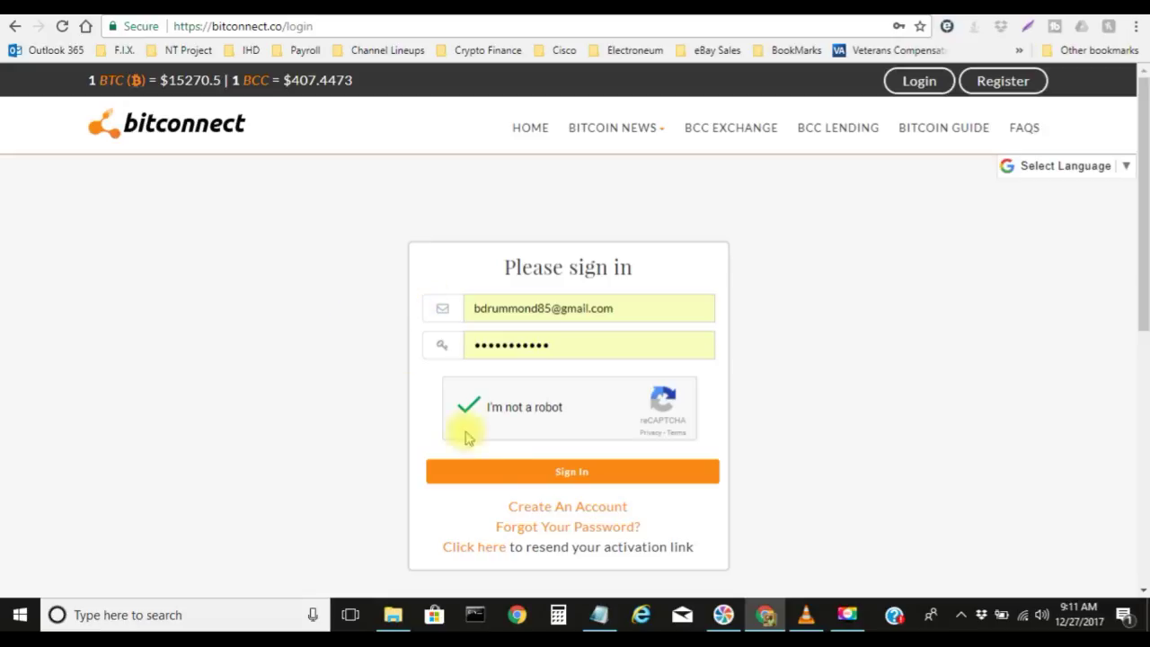
pyautogui.click(496, 469)
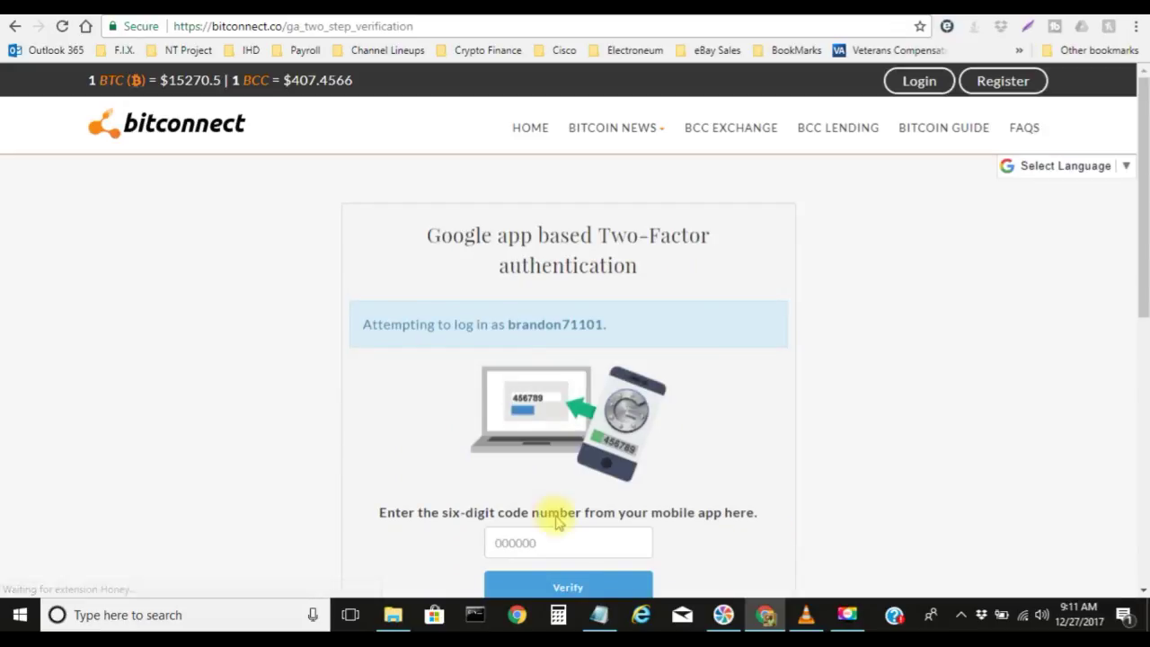
pyautogui.click(546, 541)
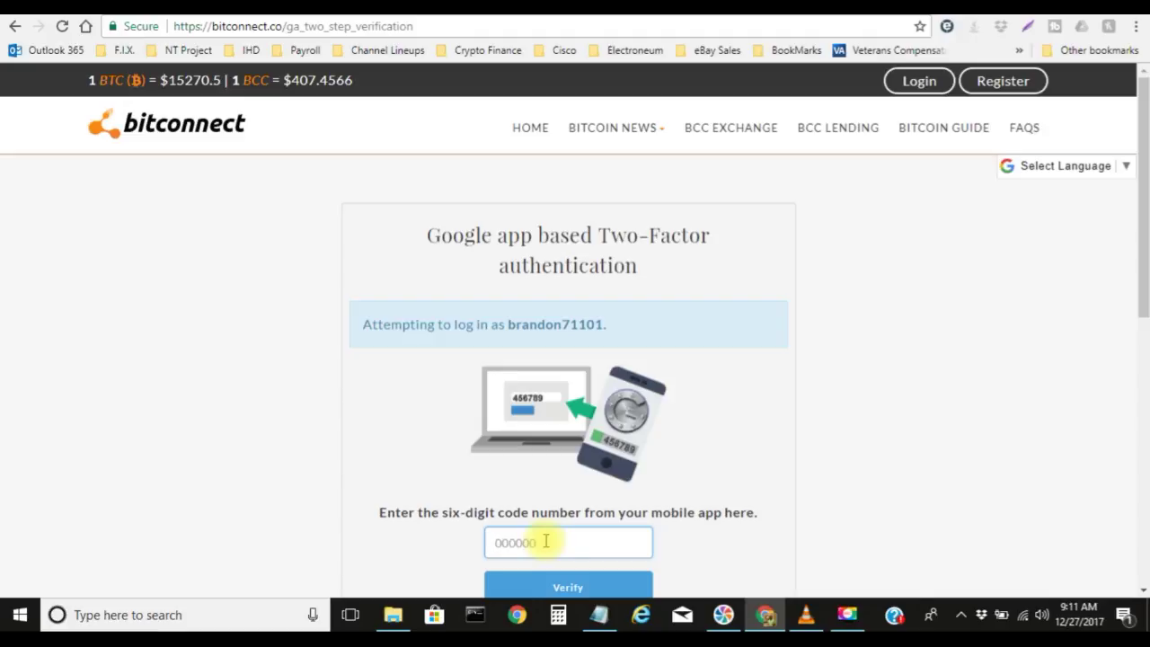
pyautogui.click(558, 589)
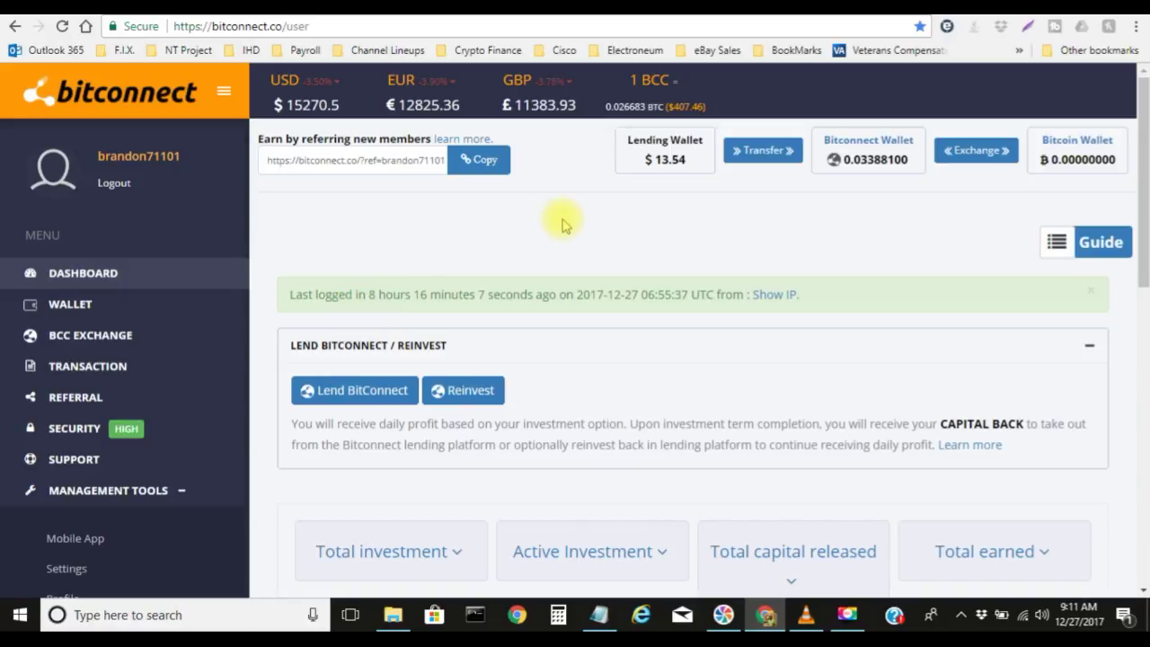
# - Fill the lending-wallet reinvest form with the full level bonus and leftover amounts
pyautogui.scroll(-1, 562, 225)
pyautogui.click(406, 468)
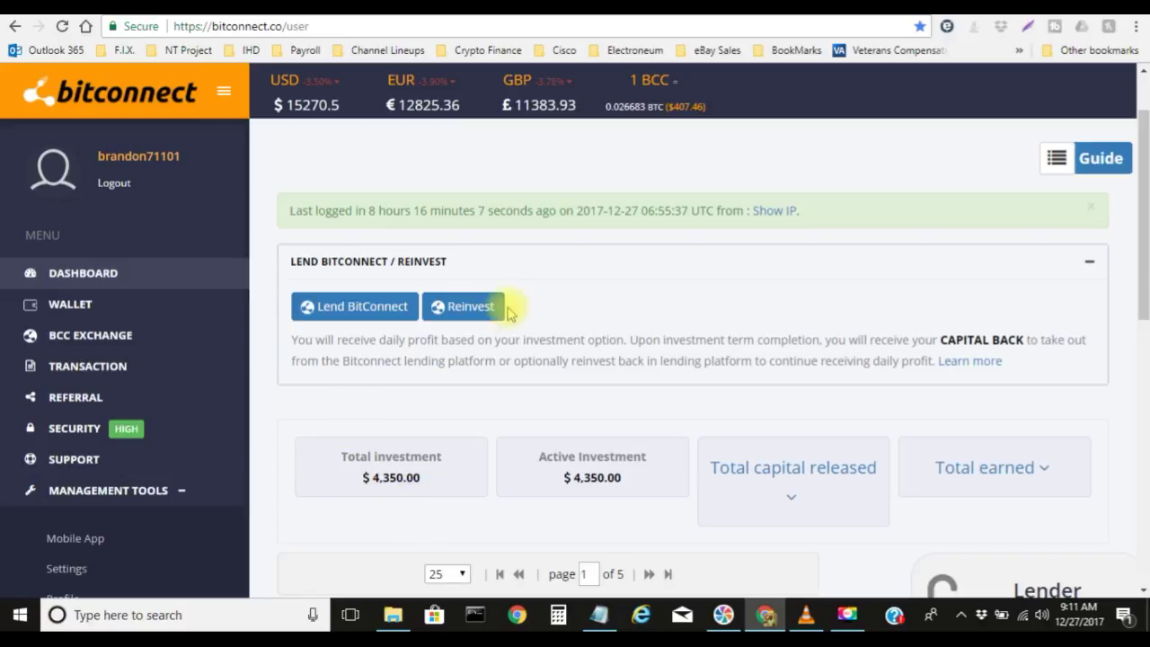
pyautogui.scroll(1, 588, 289)
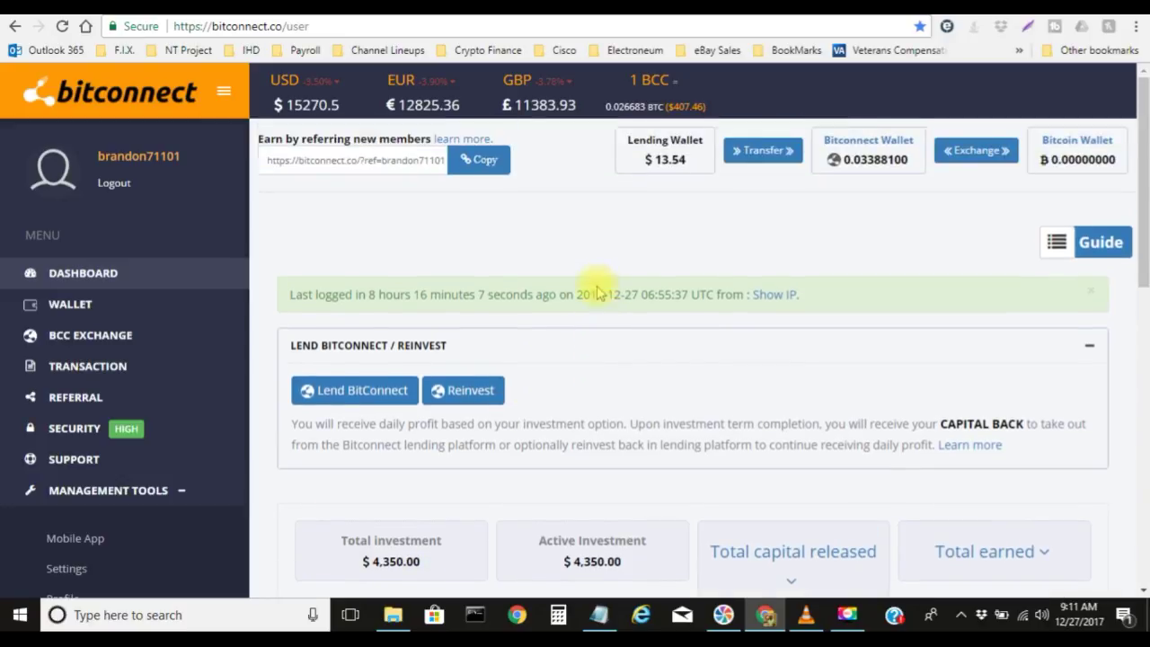
pyautogui.scroll(-1, 575, 335)
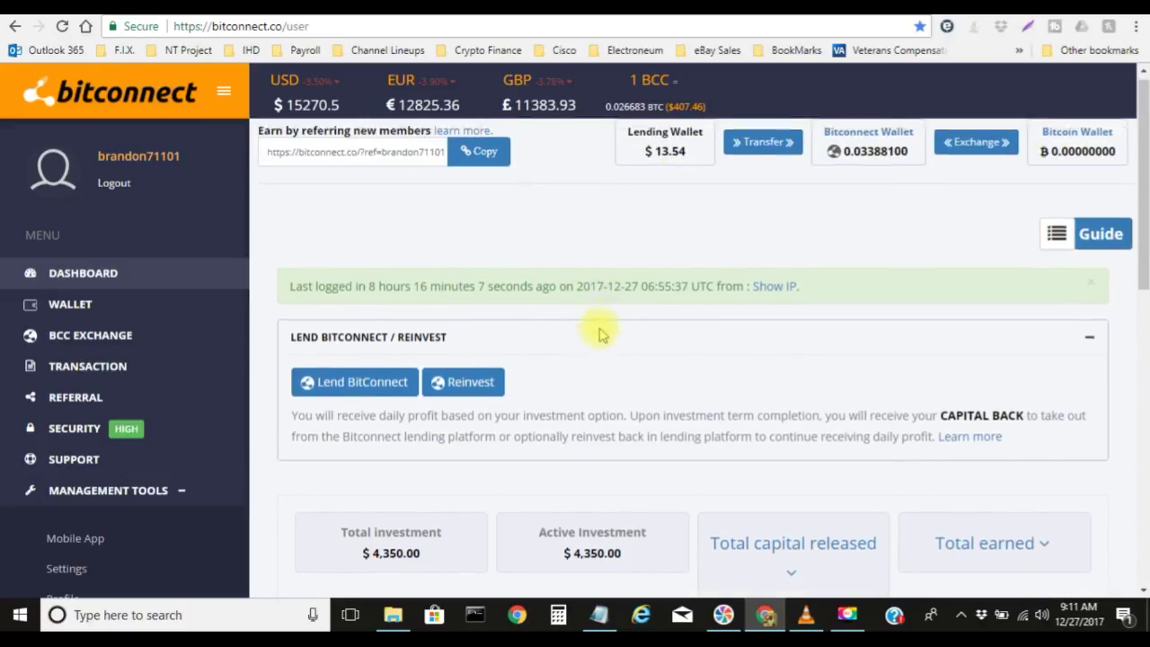
pyautogui.click(490, 315)
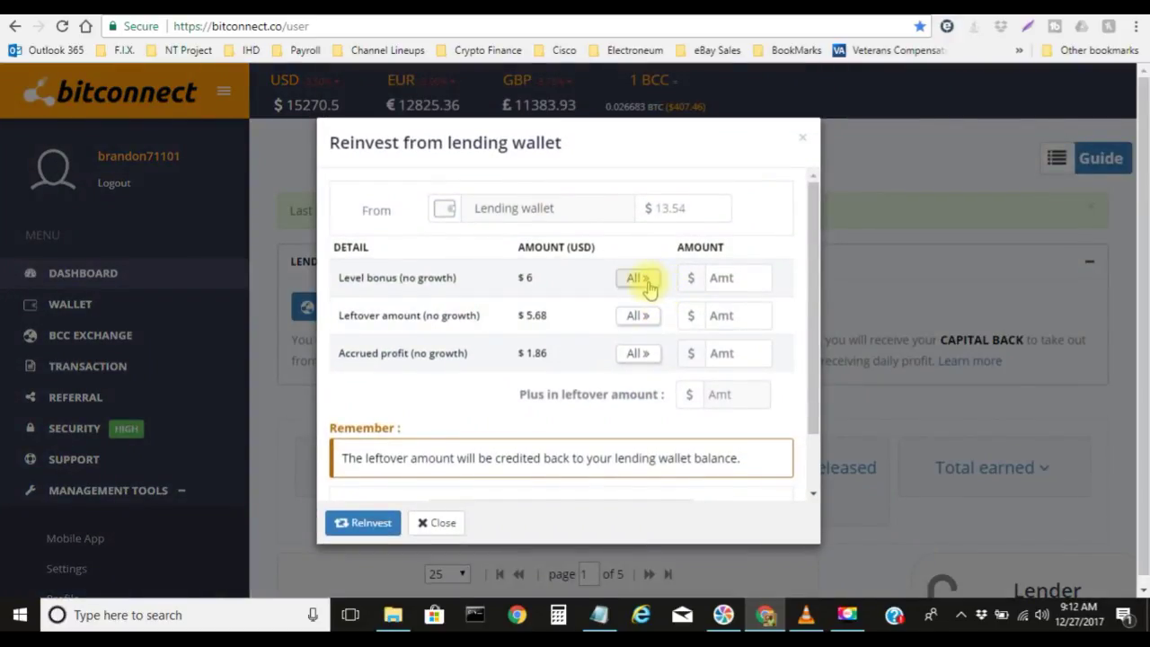
pyautogui.click(646, 282)
pyautogui.click(637, 316)
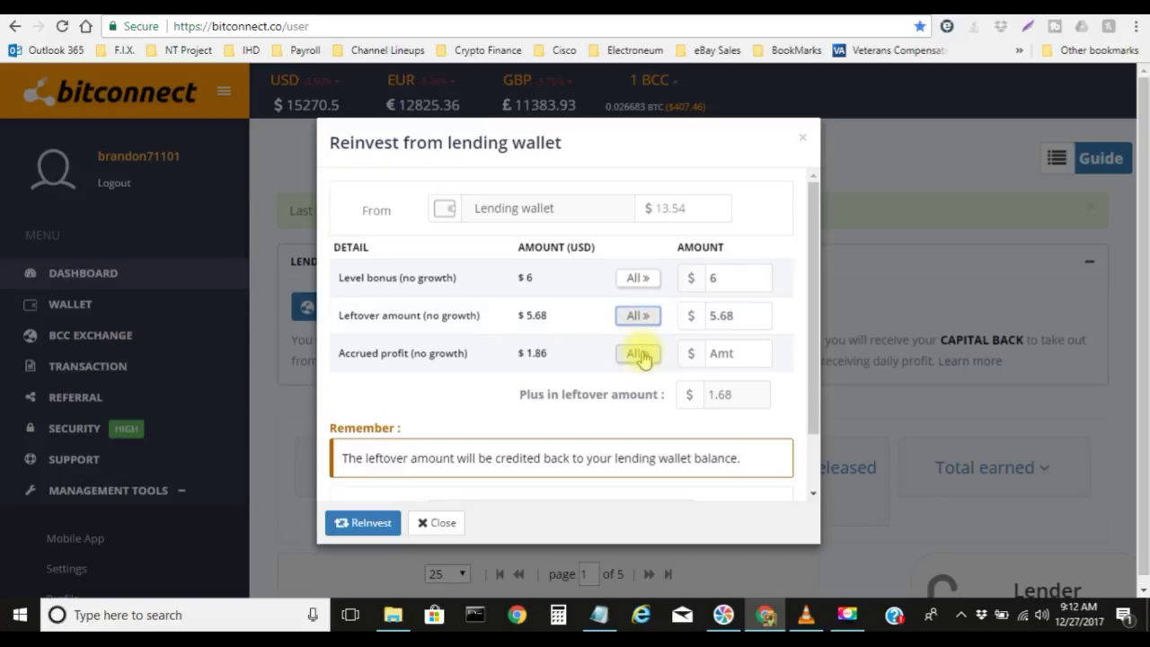
# - Confirm the $10 reinvestment and reload the dashboard showing $4,360 invested, $3.54 lending wallet
pyautogui.scroll(-1, 647, 351)
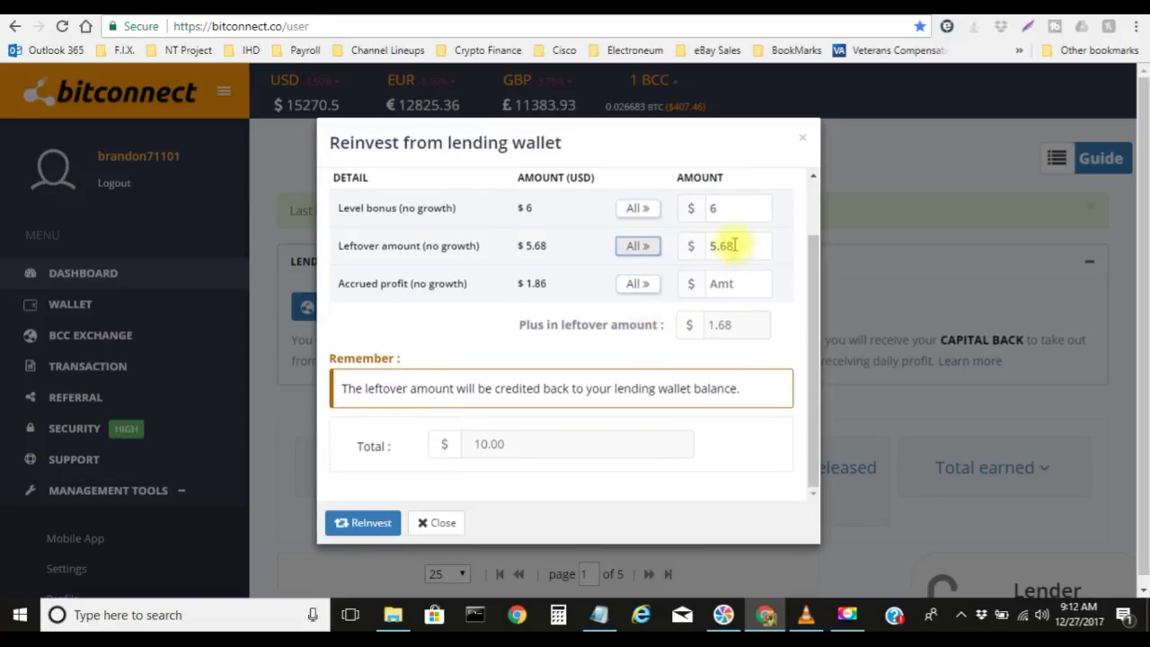
pyautogui.click(366, 525)
pyautogui.click(655, 469)
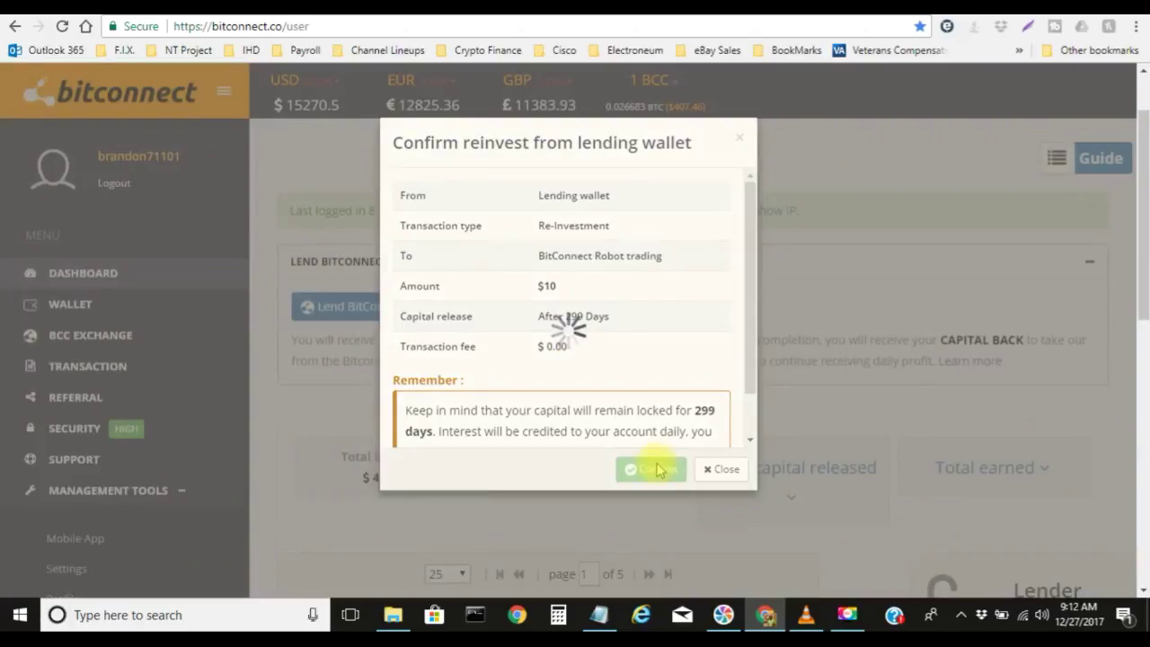
pyautogui.click(724, 469)
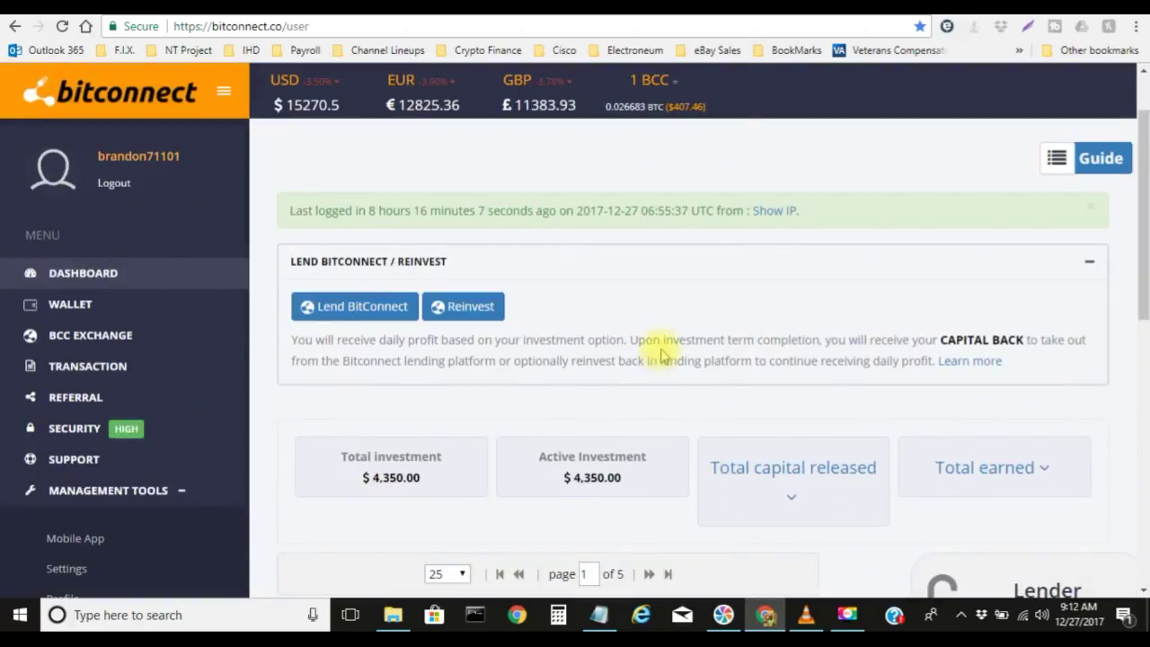
pyautogui.scroll(-1, 661, 355)
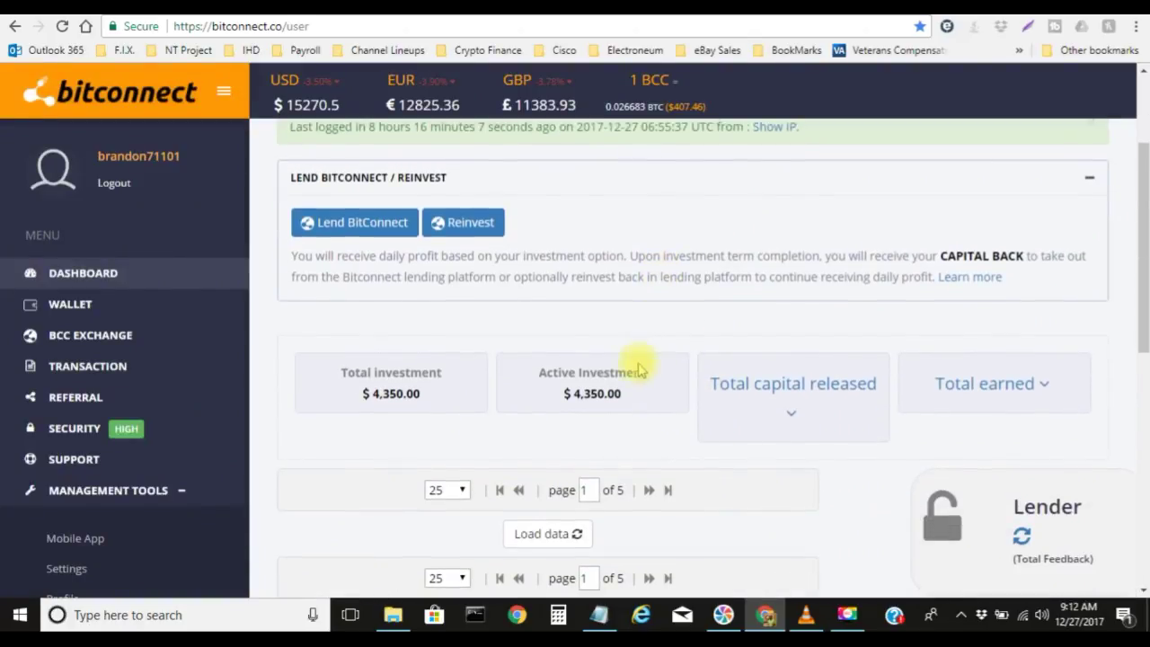
pyautogui.click(74, 279)
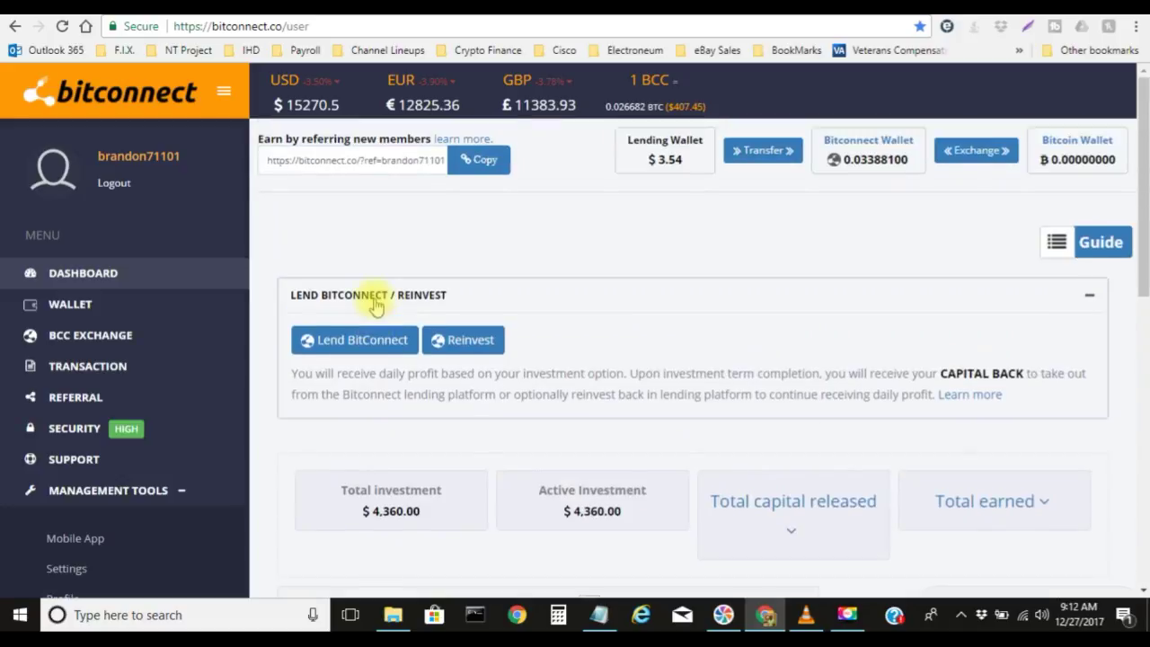
pyautogui.scroll(3, 374, 301)
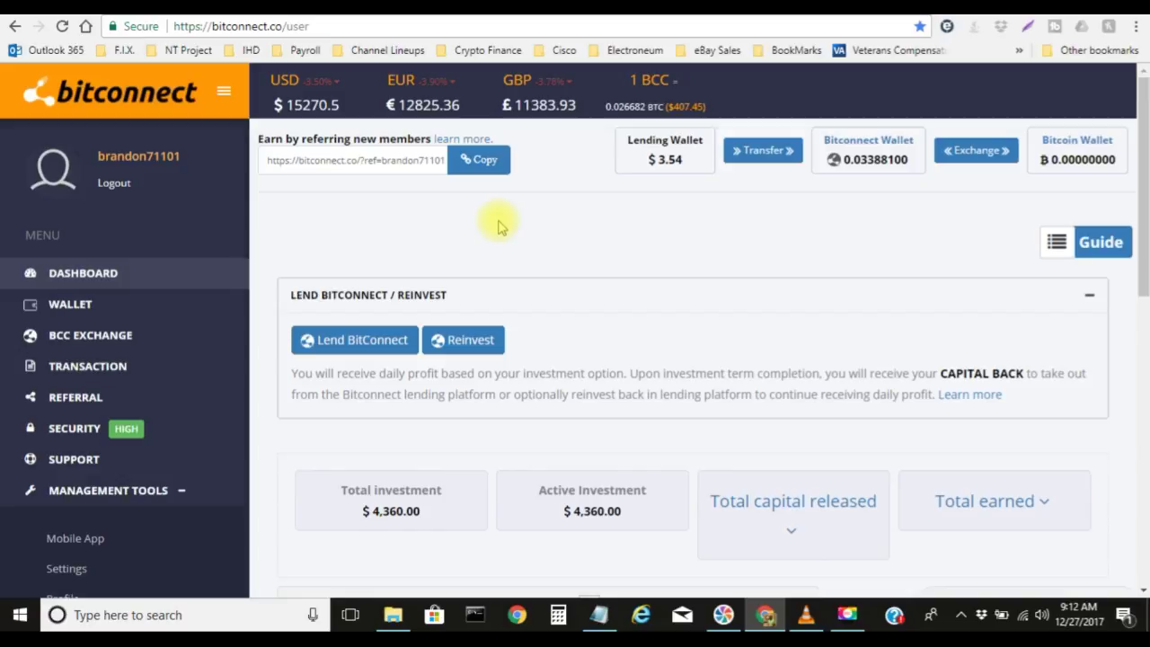
# - Open the Bitconnect referral page and expand the top of the My Team tree
pyautogui.click(76, 399)
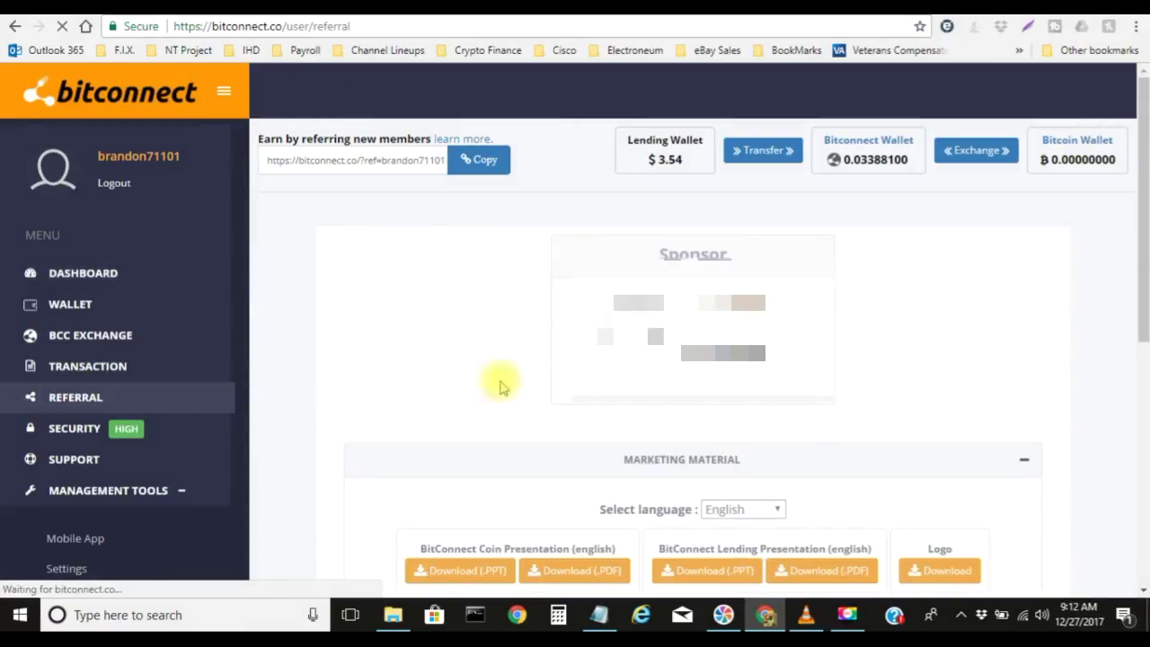
pyautogui.scroll(-5, 971, 403)
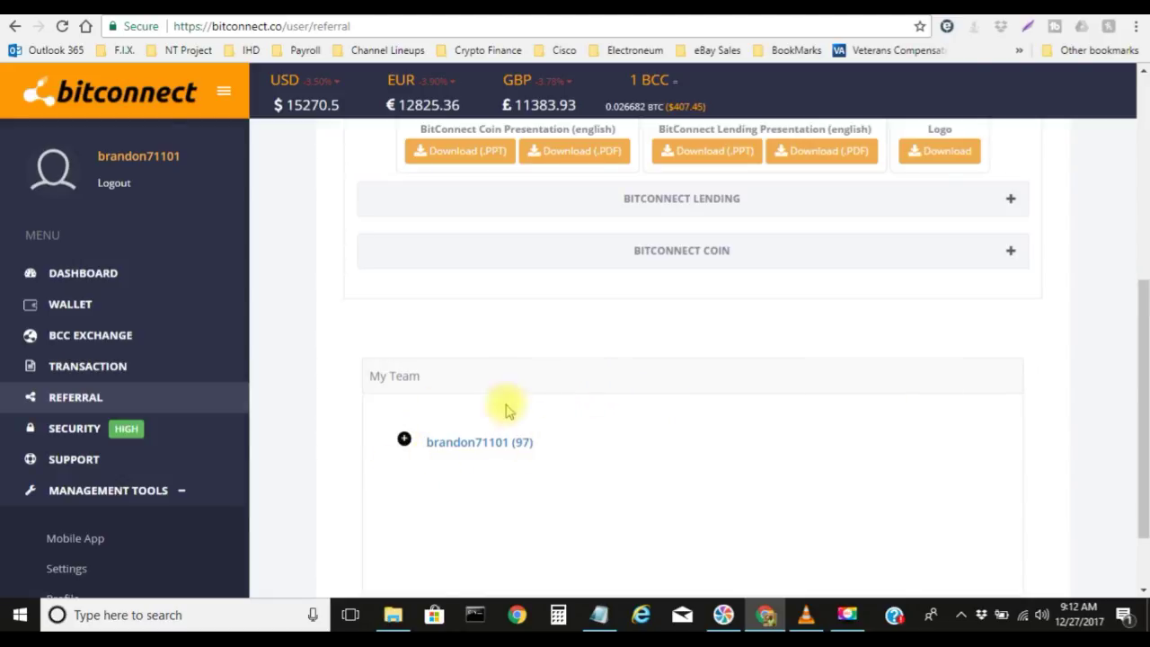
pyautogui.click(405, 442)
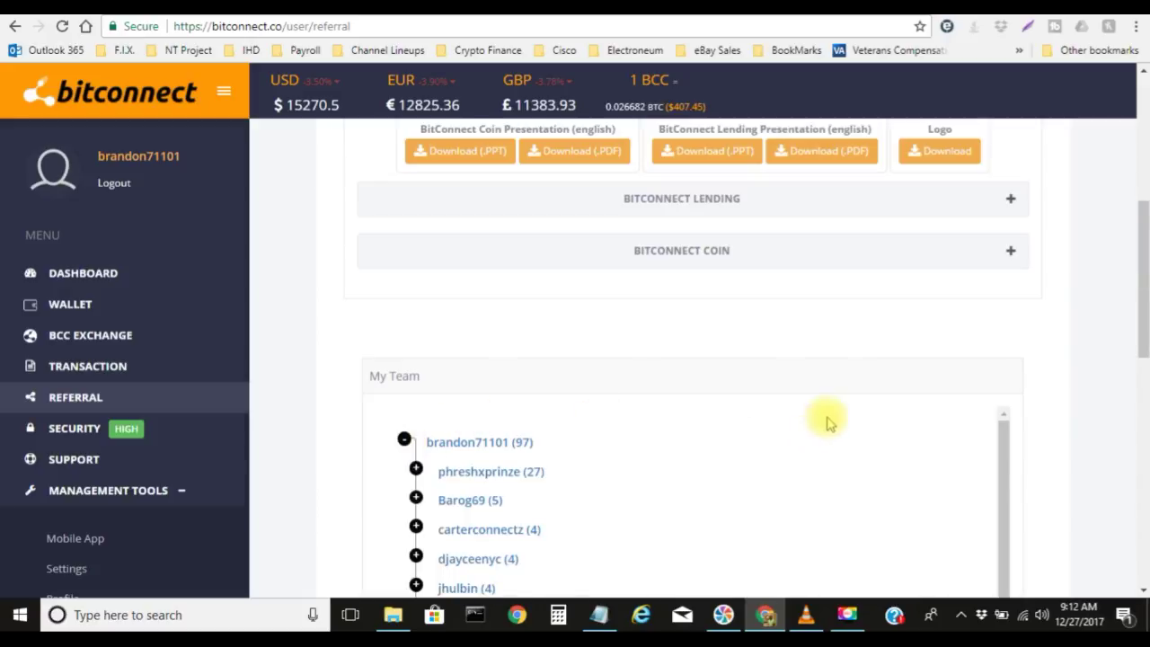
pyautogui.scroll(-2, 1124, 311)
pyautogui.scroll(1, 1123, 308)
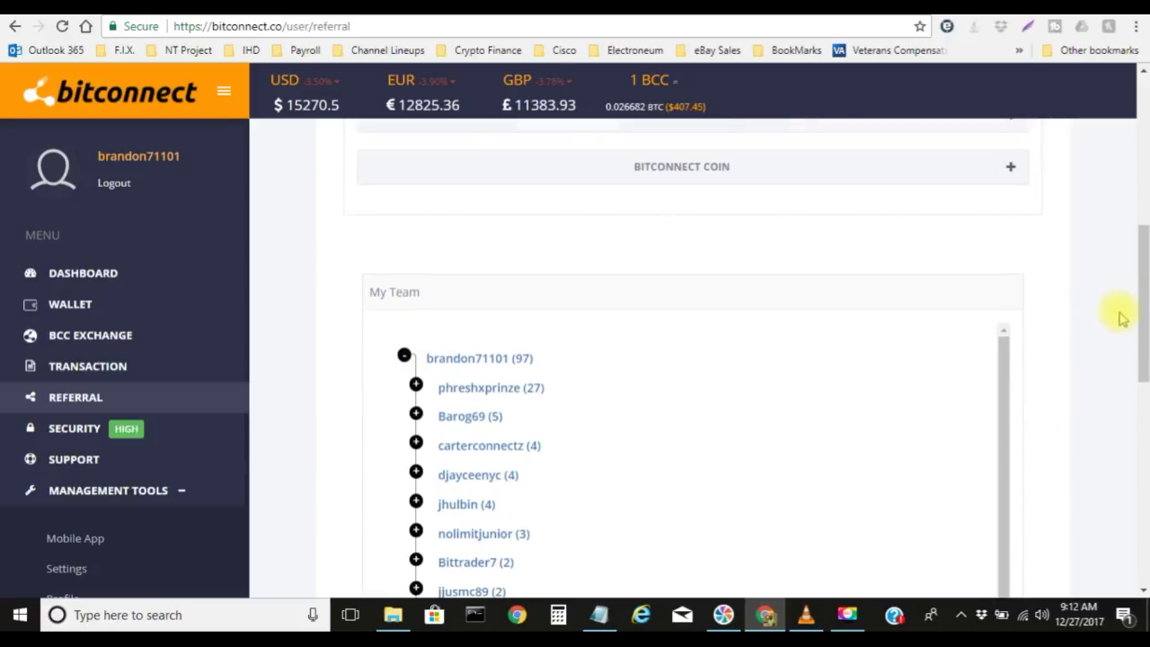
pyautogui.scroll(-1, 1114, 316)
pyautogui.moveTo(1144, 323); pyautogui.dragTo(1145, 356)
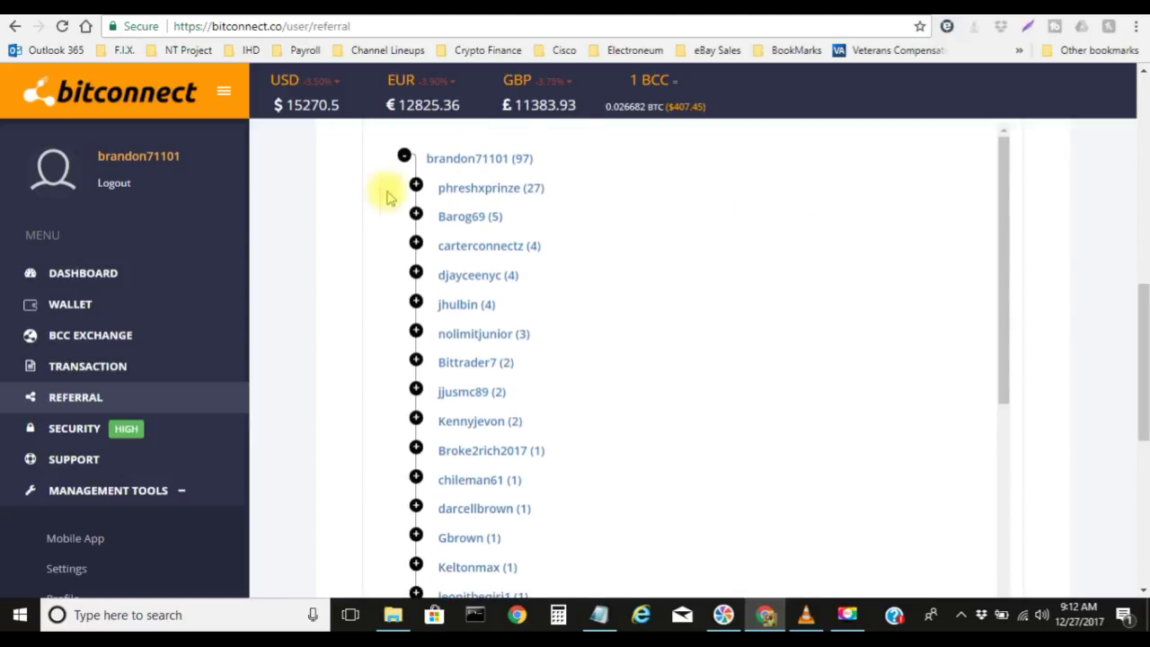
# - Browse the largest direct referral's subtree down to its ten-member branch, then collapse it
pyautogui.click(416, 187)
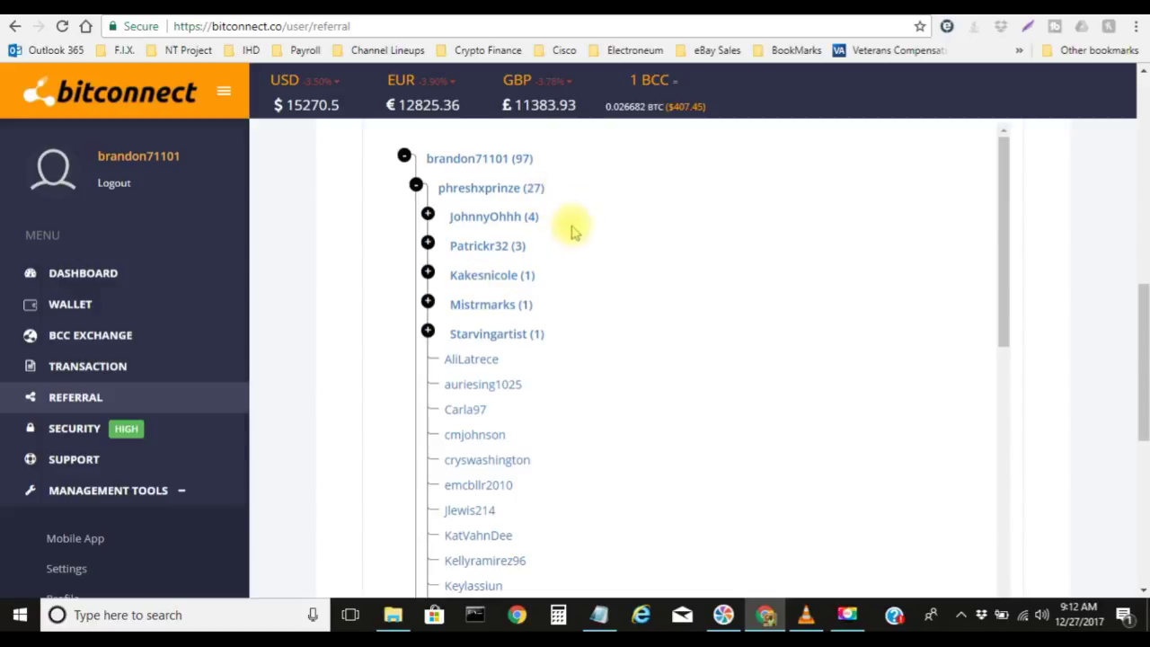
pyautogui.click(428, 215)
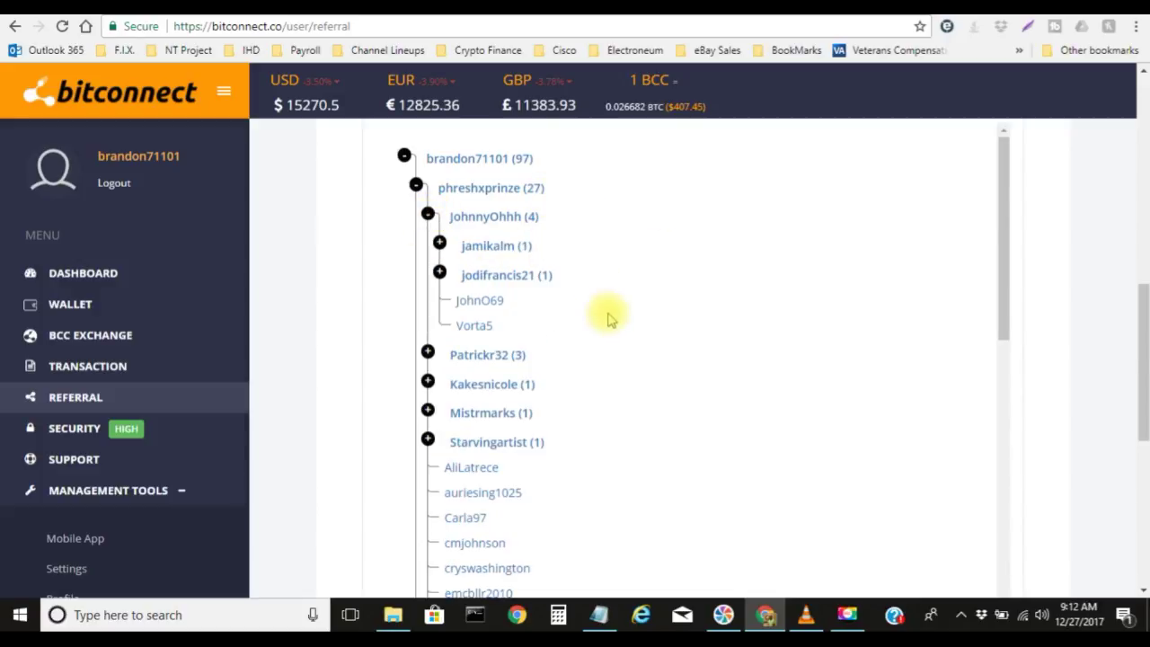
pyautogui.click(439, 273)
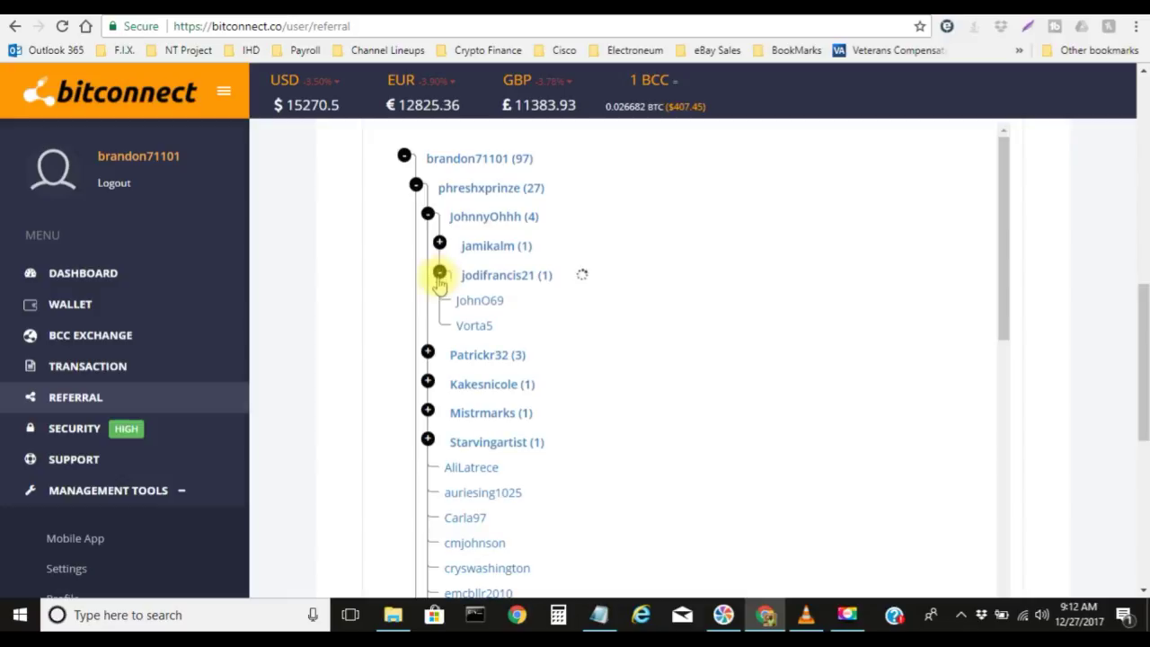
pyautogui.click(439, 244)
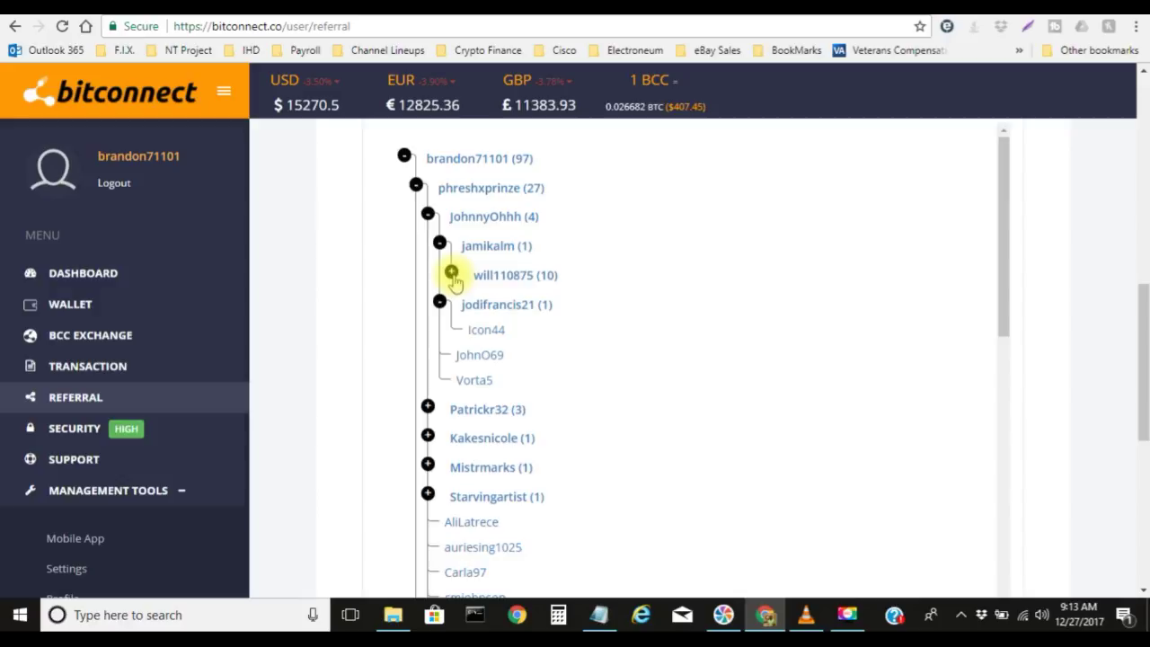
pyautogui.click(452, 273)
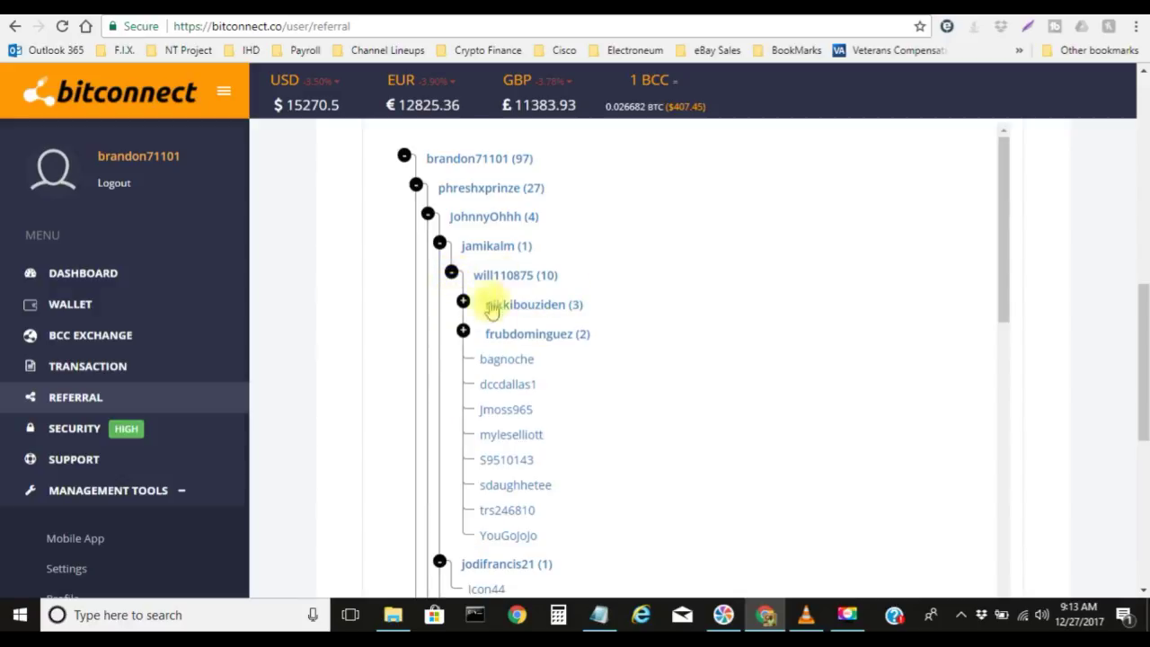
pyautogui.scroll(-5, 387, 321)
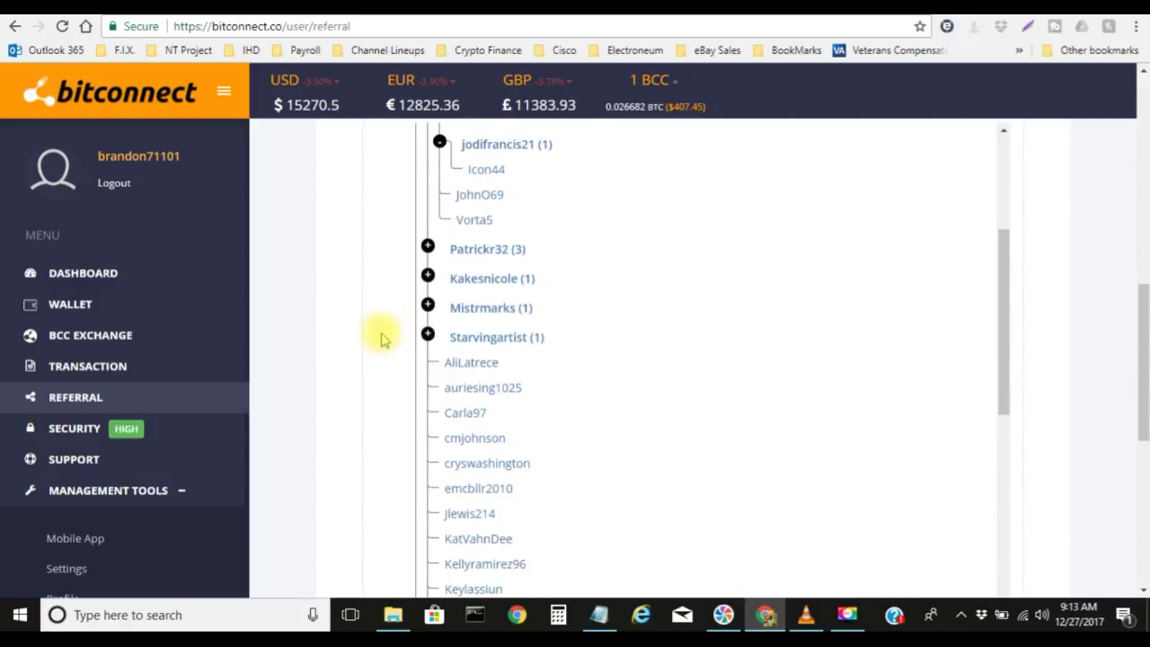
pyautogui.scroll(-1, 404, 315)
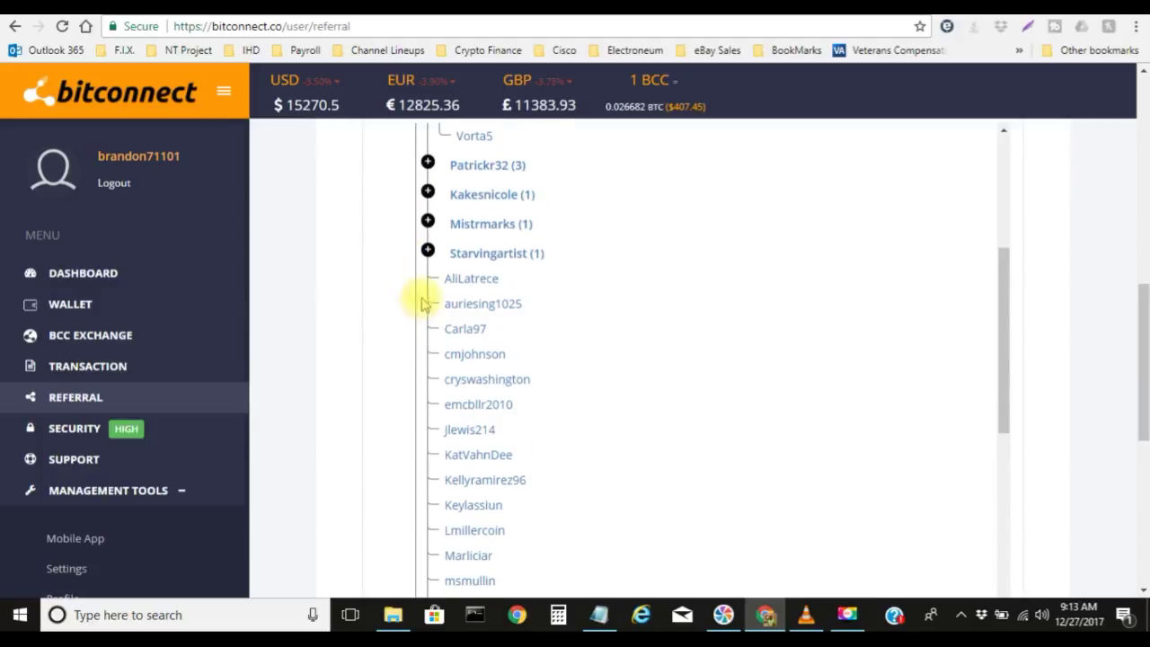
pyautogui.scroll(1, 423, 301)
pyautogui.scroll(5, 427, 301)
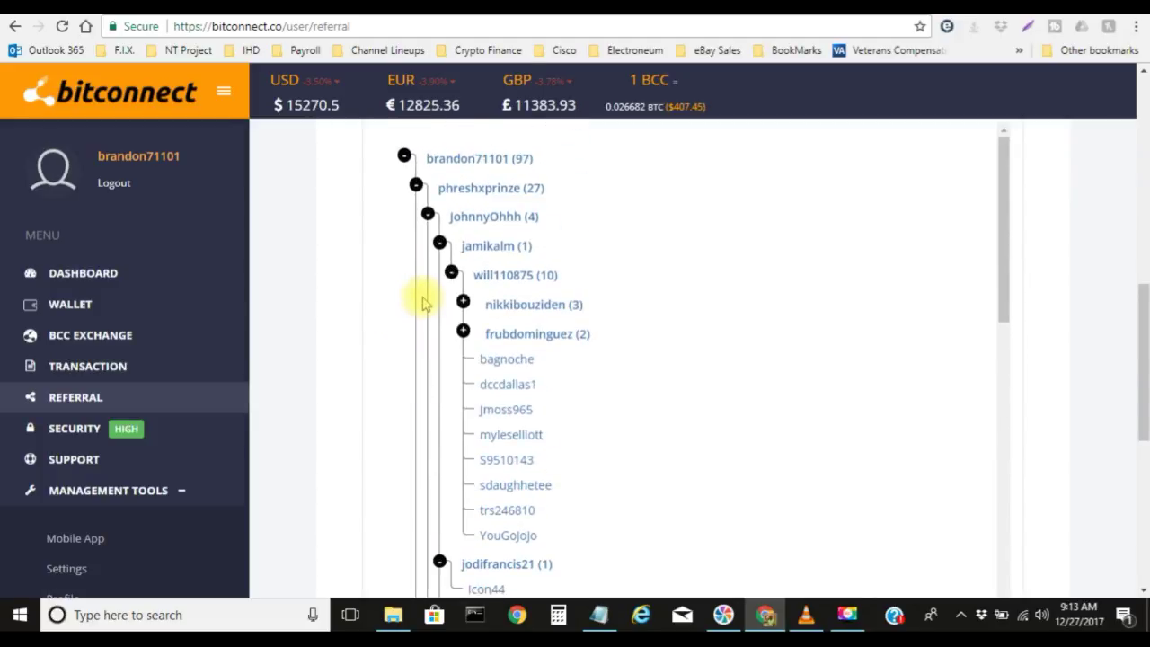
pyautogui.scroll(-5, 426, 300)
pyautogui.scroll(5, 421, 300)
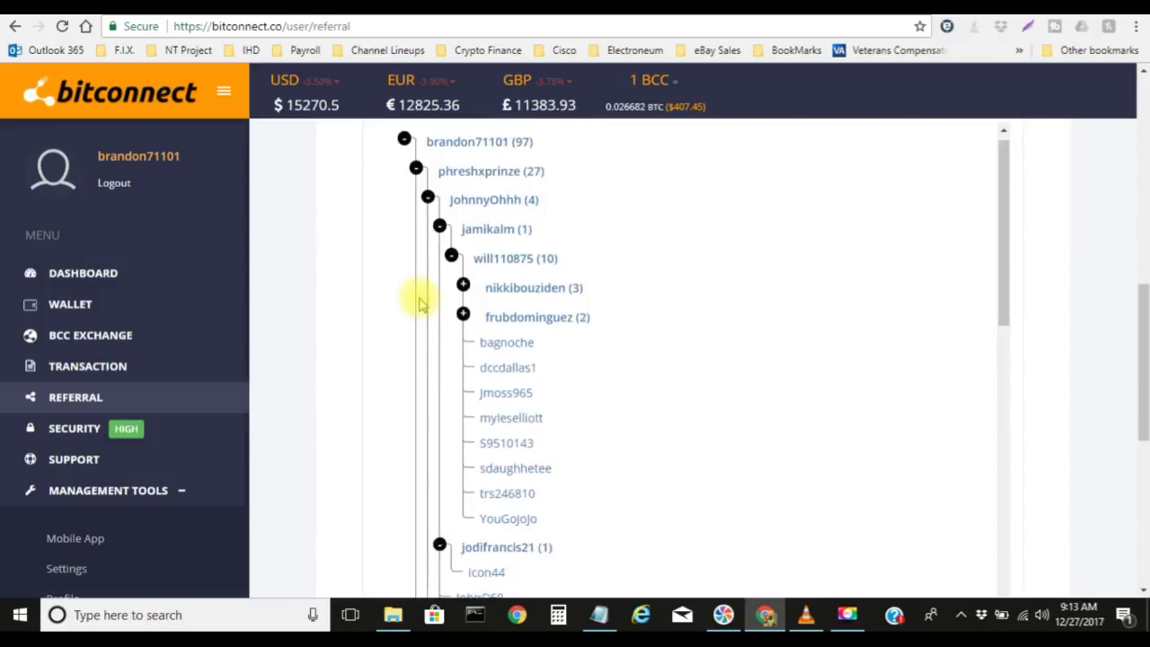
pyautogui.click(416, 185)
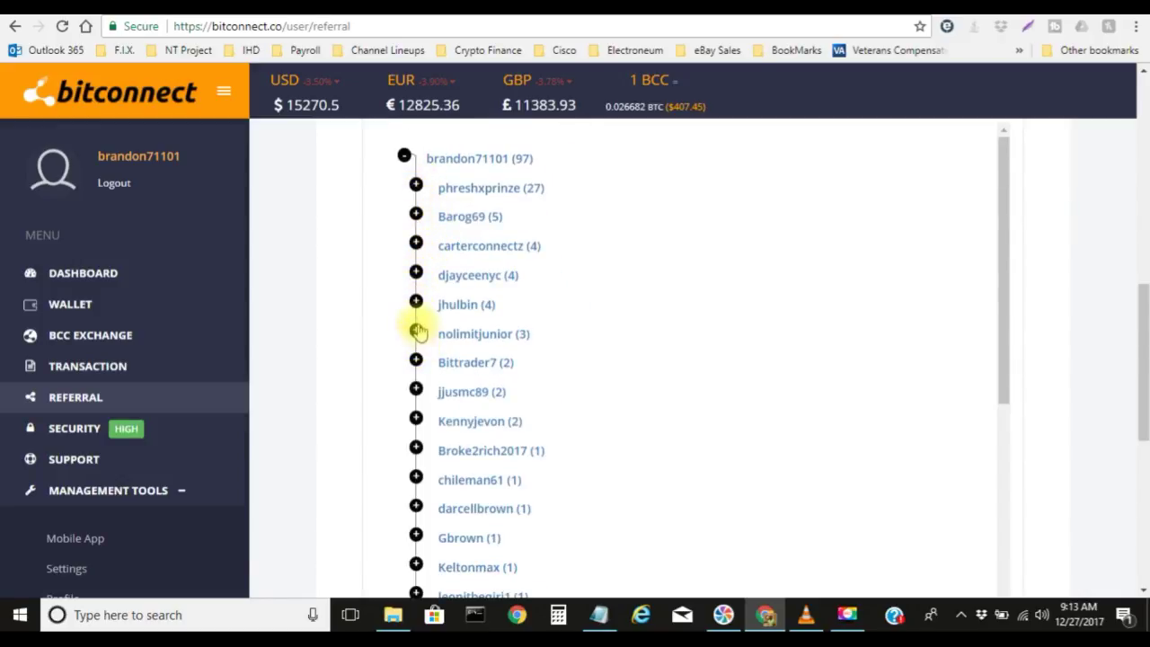
# - Expand a direct referral's 13-member sub-team and its 3- and 2-member sub-branches
pyautogui.click(416, 273)
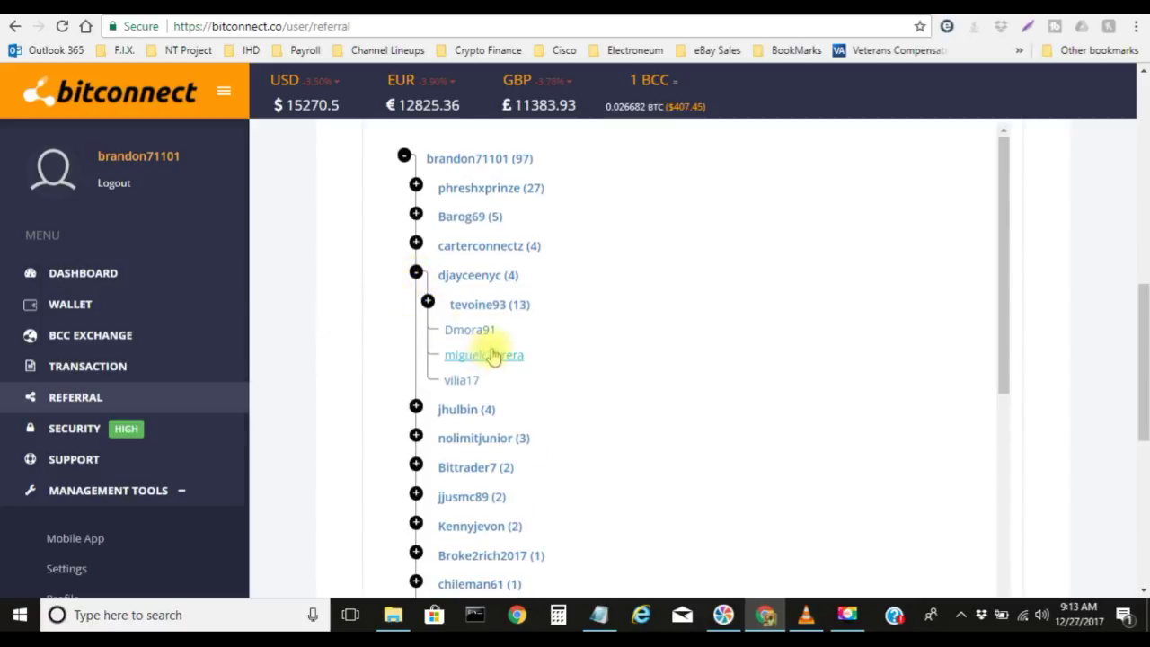
pyautogui.click(429, 303)
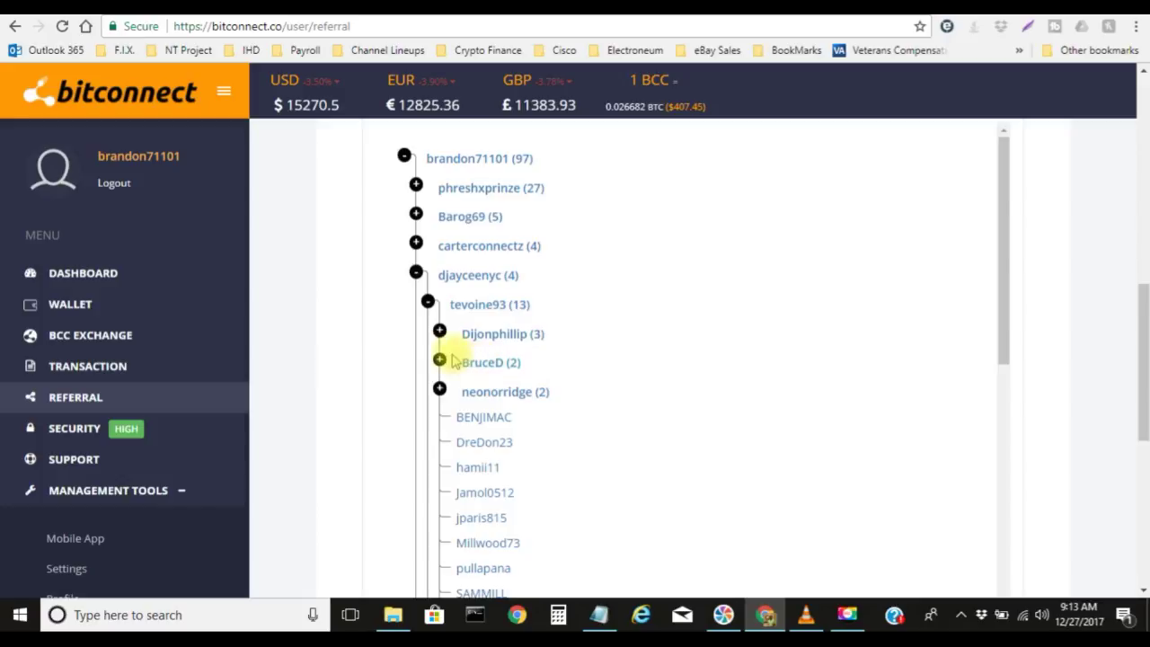
pyautogui.click(440, 331)
pyautogui.click(440, 436)
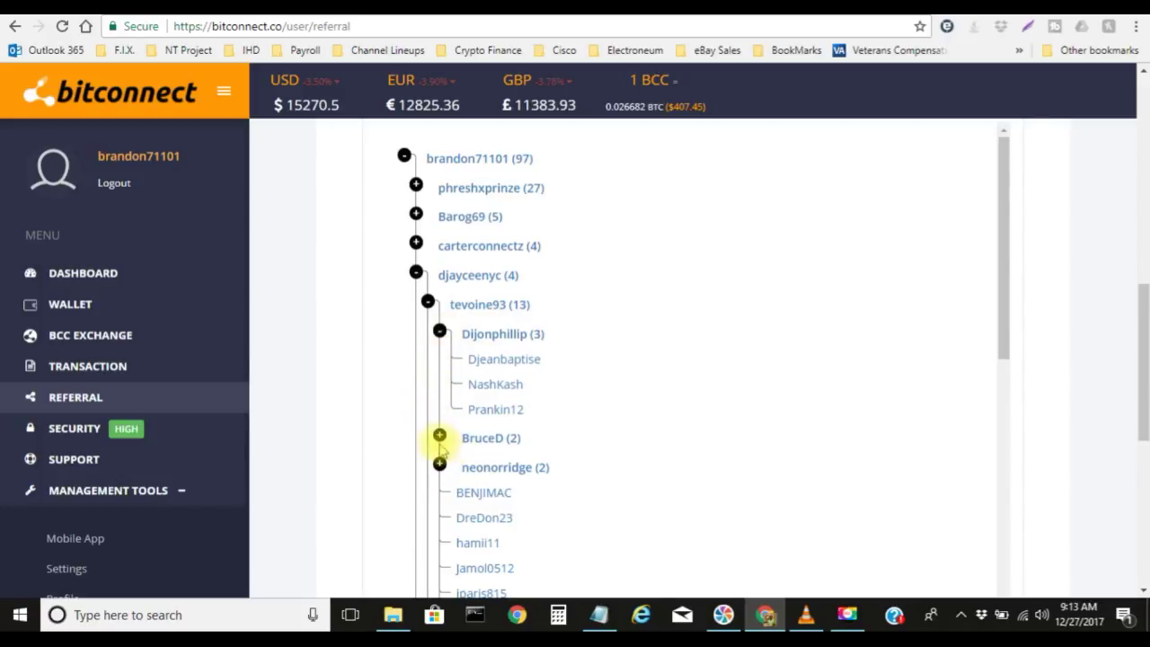
pyautogui.scroll(-2, 503, 396)
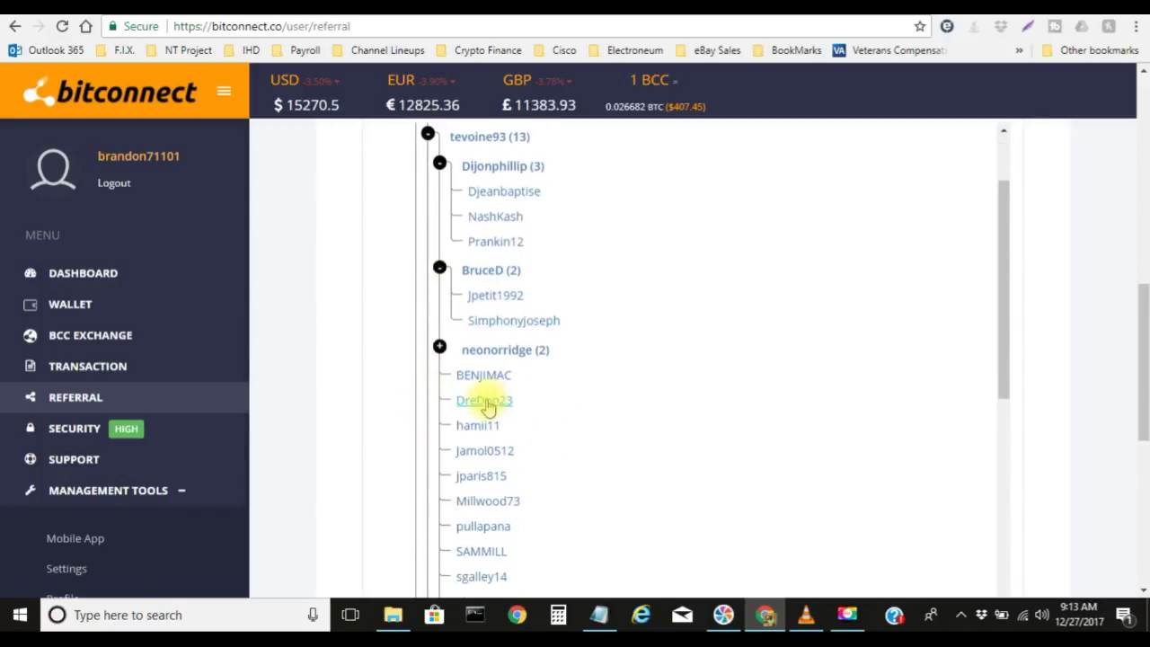
pyautogui.click(439, 346)
pyautogui.scroll(-1, 377, 332)
pyautogui.scroll(-4, 378, 334)
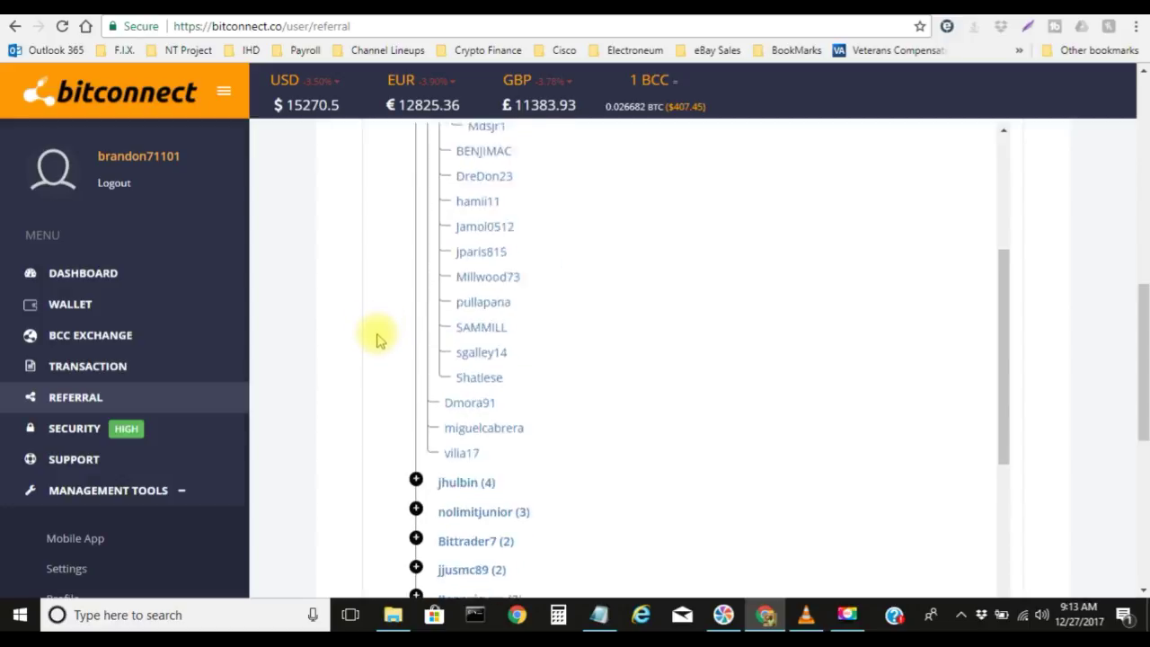
# - Expand the 4-, 3- and 2-member referral branches and reveal their sub-referrals
pyautogui.click(415, 334)
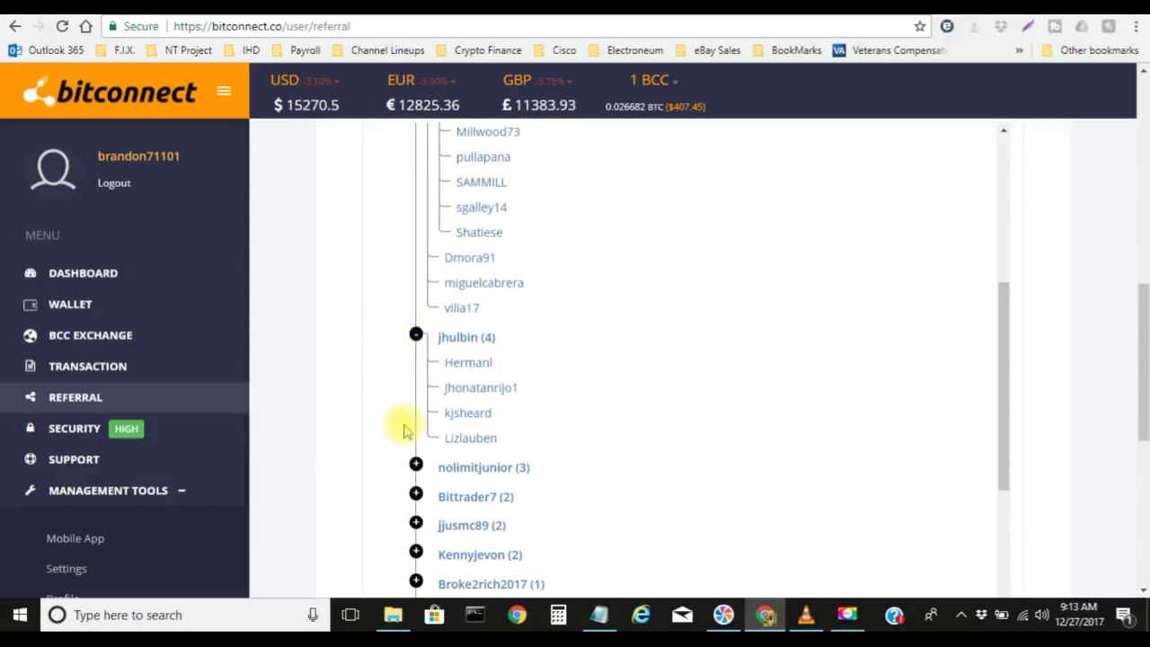
pyautogui.click(416, 467)
pyautogui.scroll(-1, 368, 404)
pyautogui.scroll(-3, 357, 402)
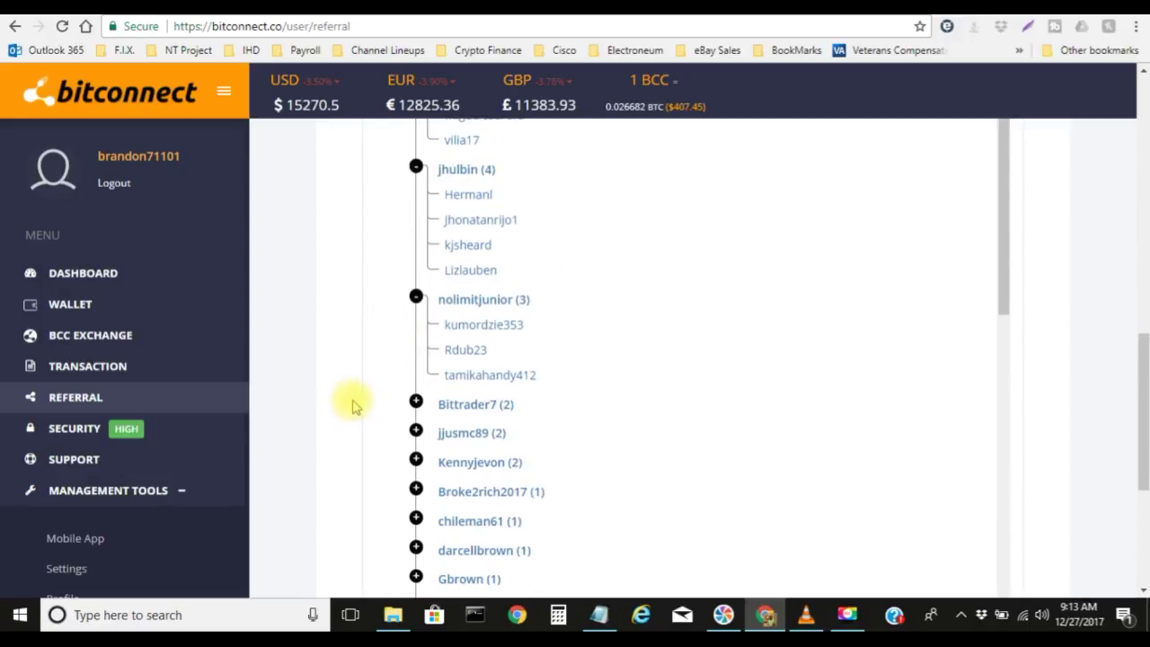
pyautogui.click(415, 404)
pyautogui.scroll(-2, 389, 404)
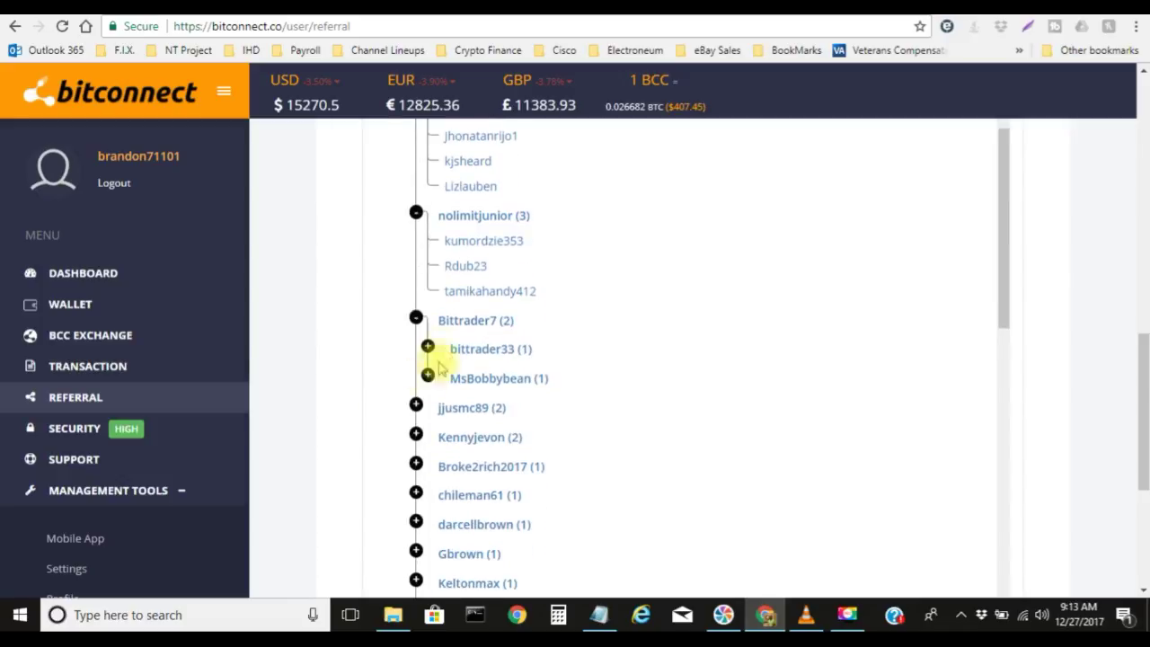
pyautogui.click(428, 349)
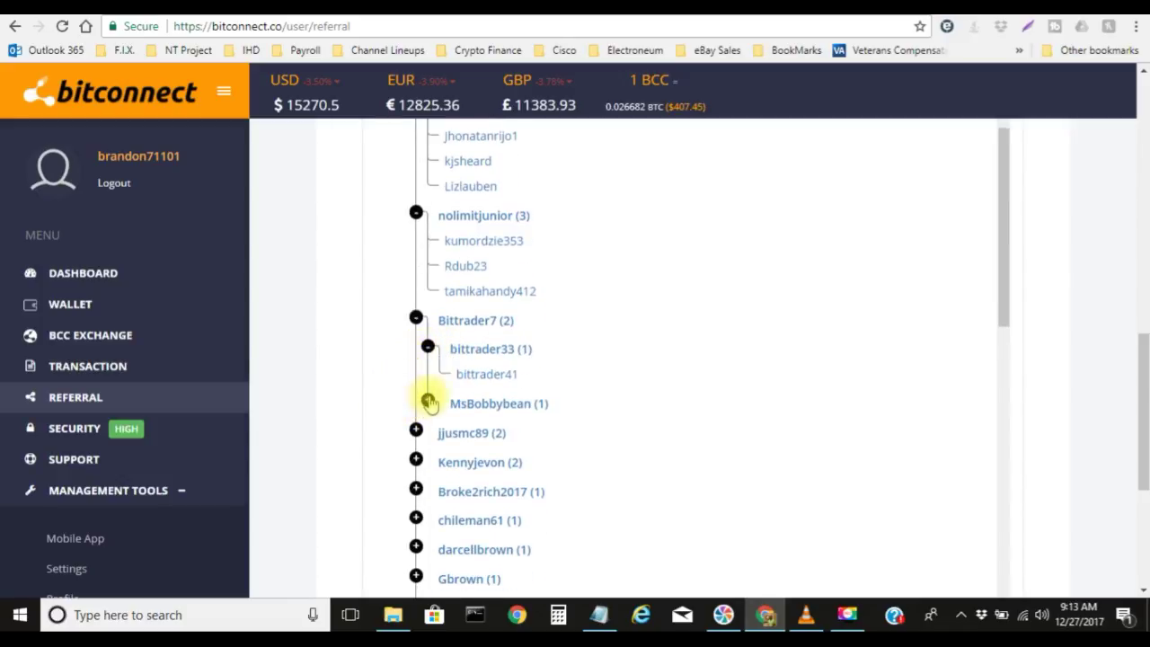
pyautogui.click(428, 404)
# - Expand the remaining 2-member and one-member referral branches down to their deepest referrals
pyautogui.click(416, 456)
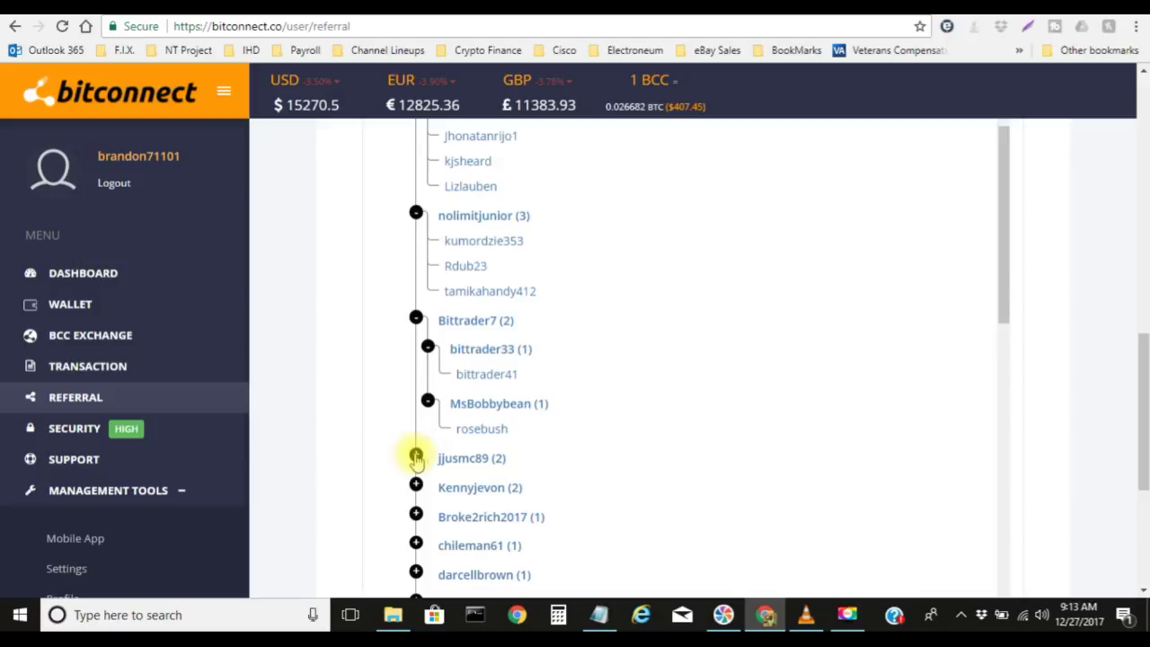
pyautogui.scroll(-4, 539, 306)
pyautogui.click(427, 318)
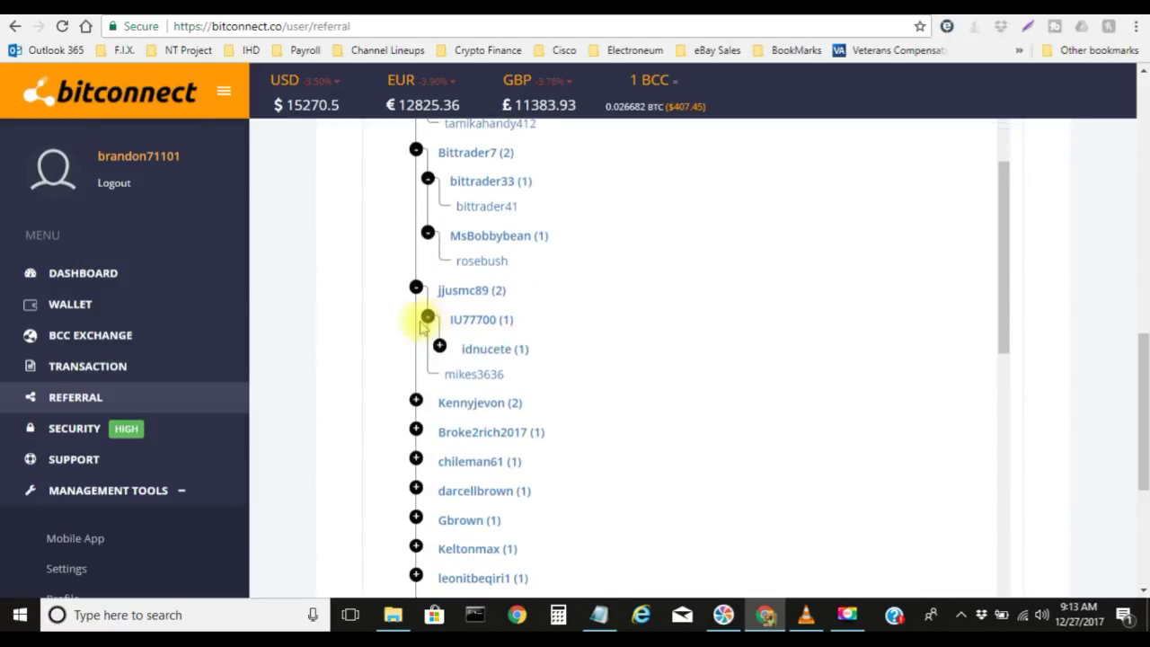
pyautogui.click(440, 346)
pyautogui.scroll(-2, 389, 380)
pyautogui.click(415, 342)
pyautogui.click(417, 423)
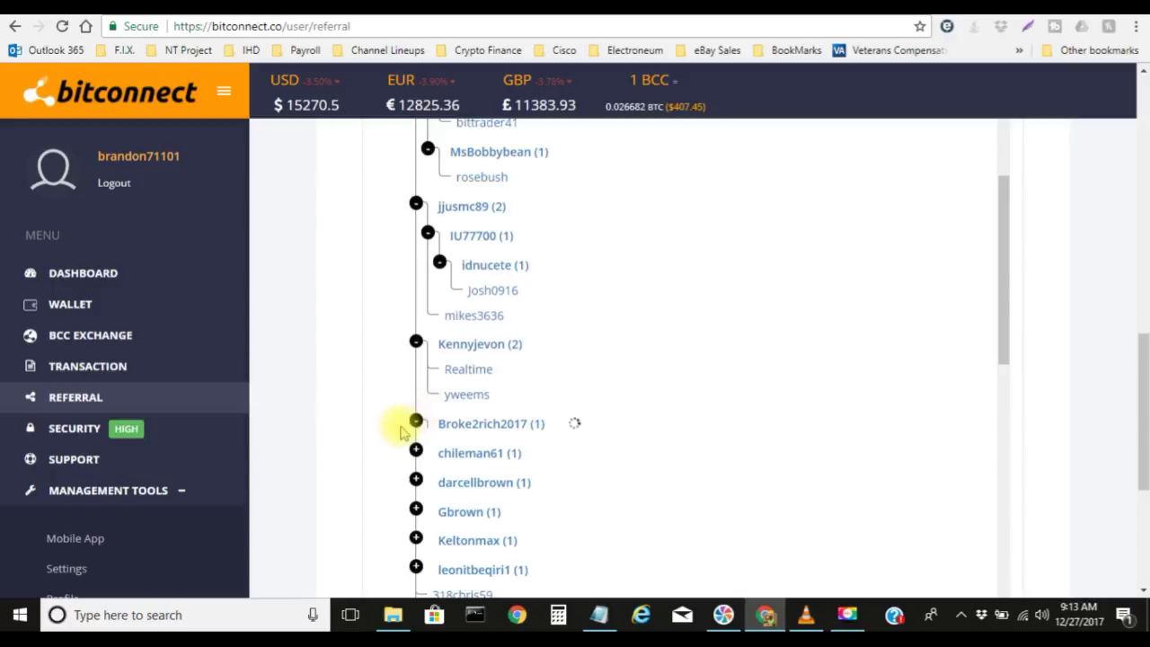
pyautogui.scroll(-2, 398, 386)
pyautogui.click(418, 390)
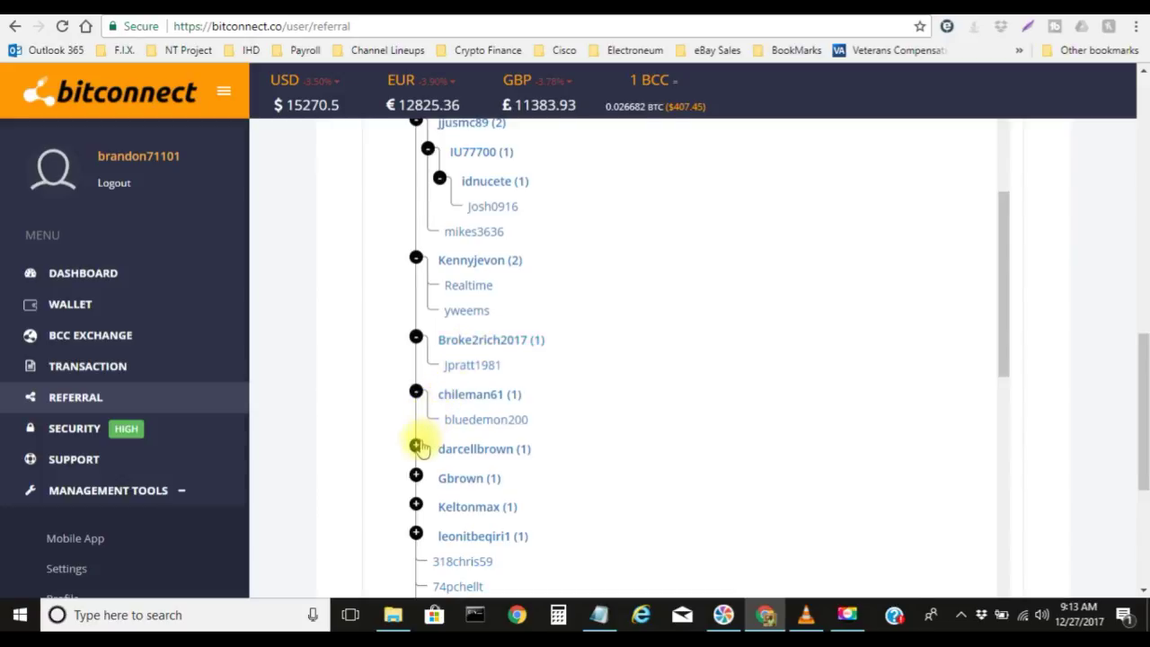
pyautogui.scroll(-1, 385, 414)
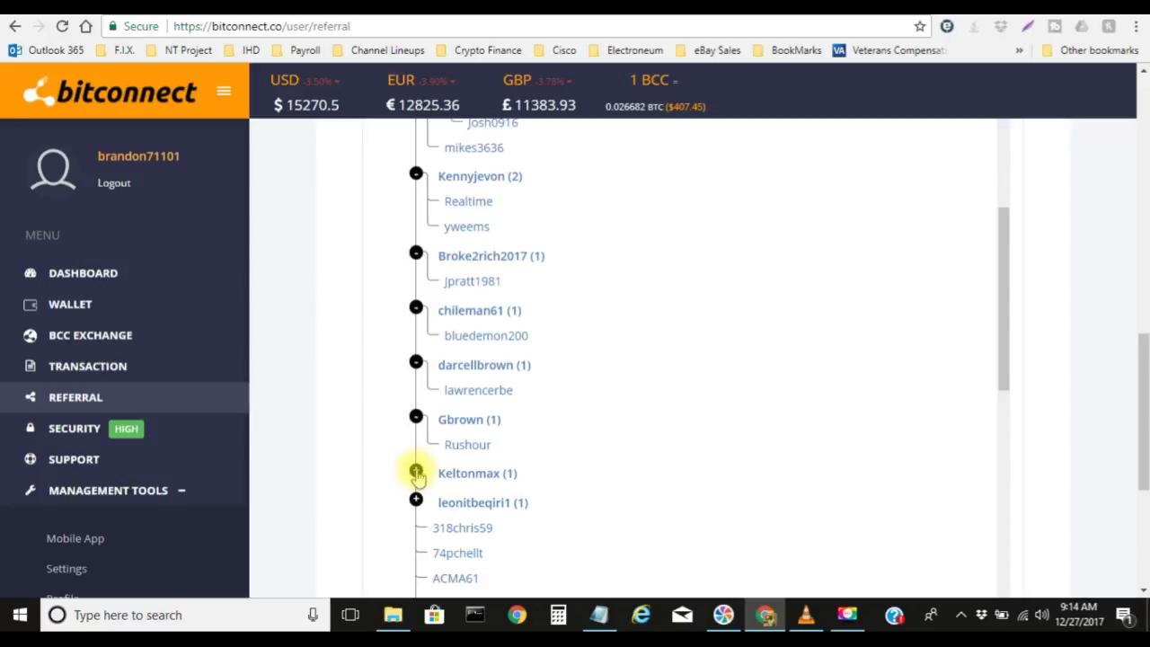
pyautogui.click(417, 472)
# - Expand the last one-member branch and scroll the 97-referral tree to the bottom and back
pyautogui.click(416, 524)
pyautogui.scroll(-5, 782, 328)
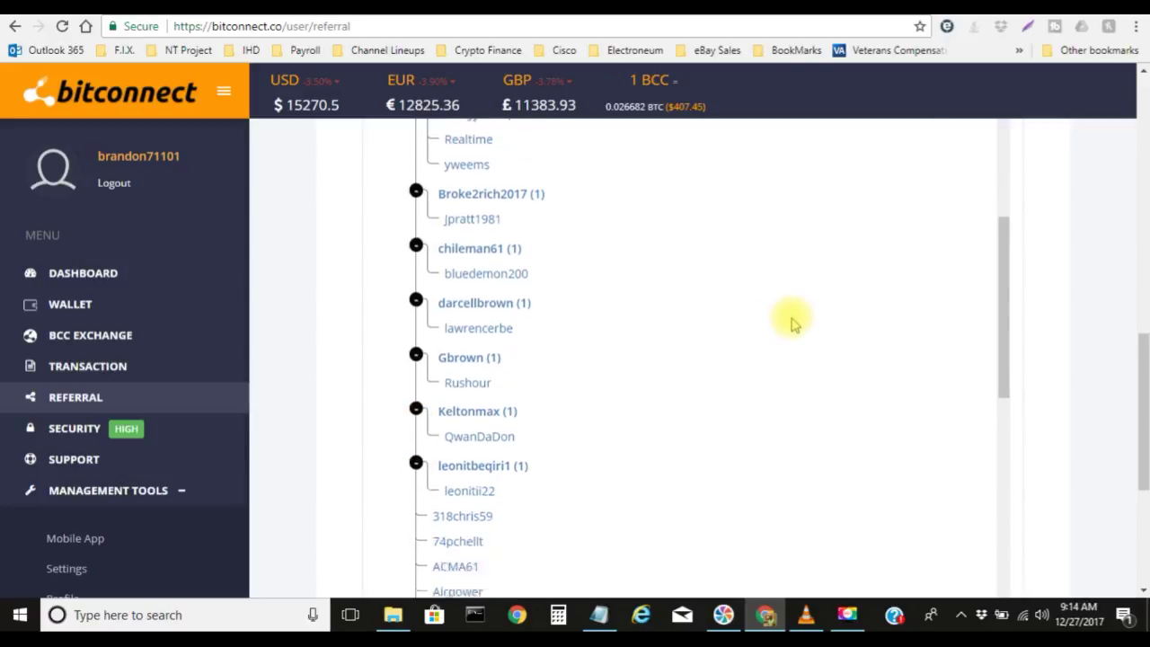
pyautogui.scroll(-20, 775, 334)
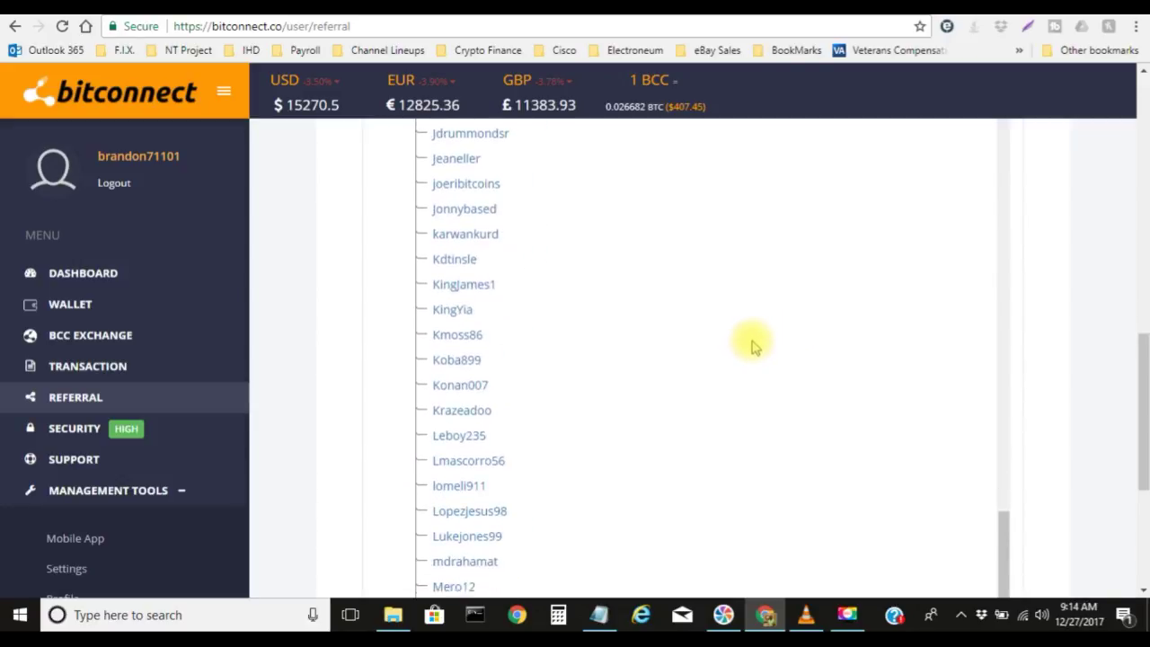
pyautogui.scroll(-4, 827, 330)
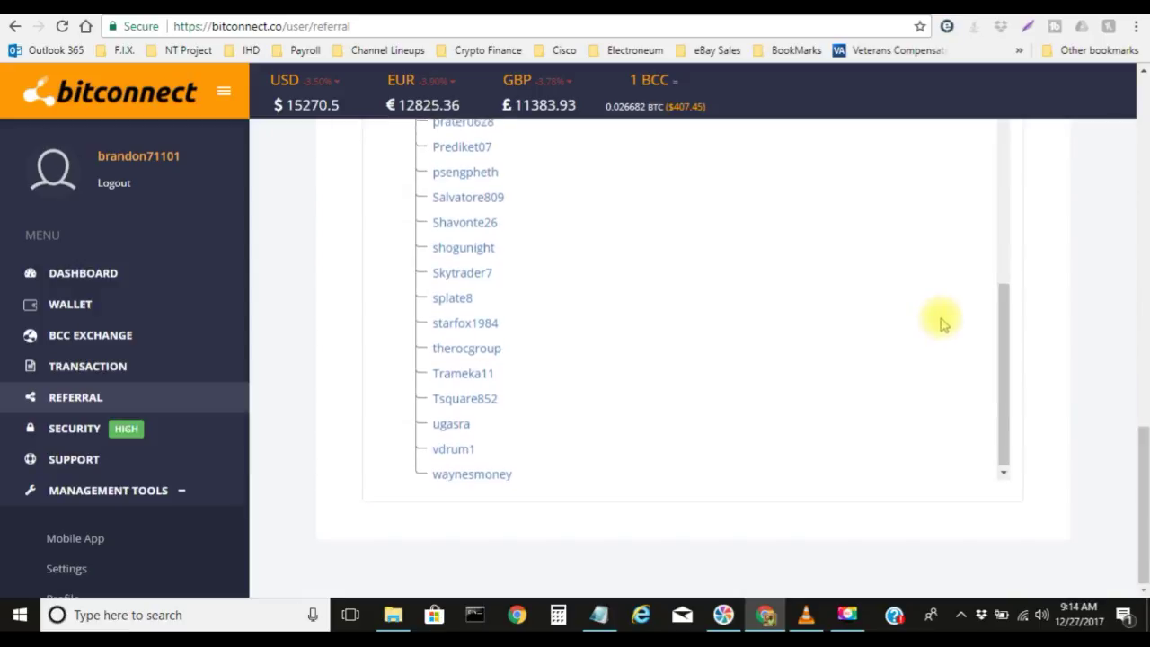
pyautogui.scroll(6, 952, 322)
pyautogui.scroll(6, 1059, 333)
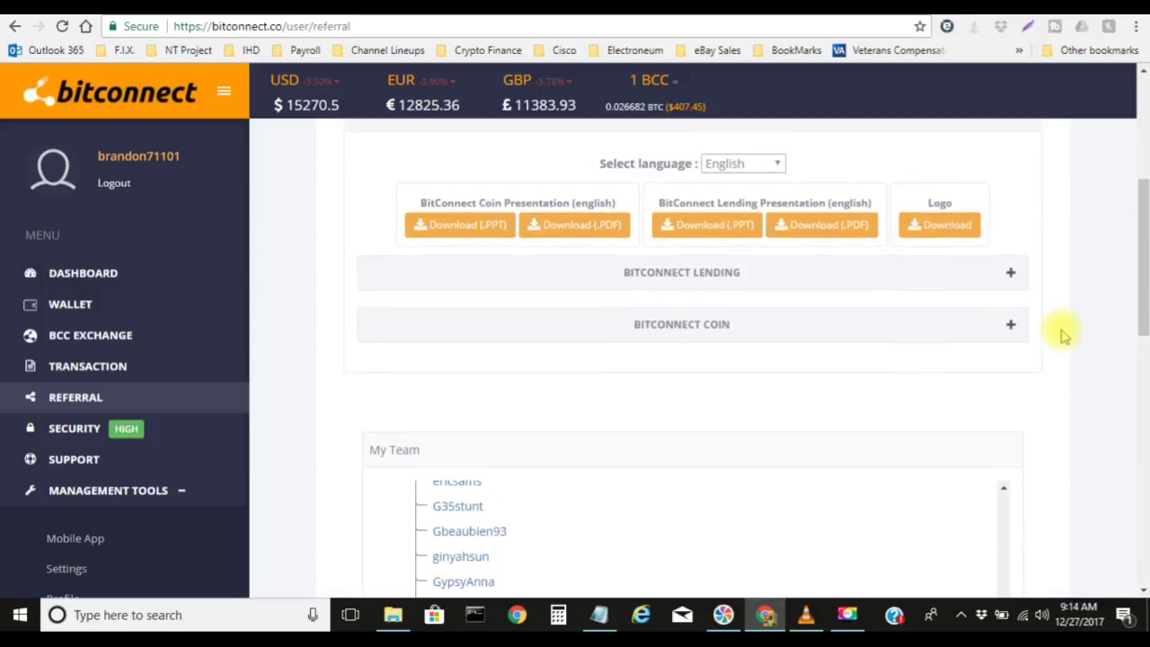
pyautogui.scroll(-2, 1083, 334)
pyautogui.scroll(10, 1004, 411)
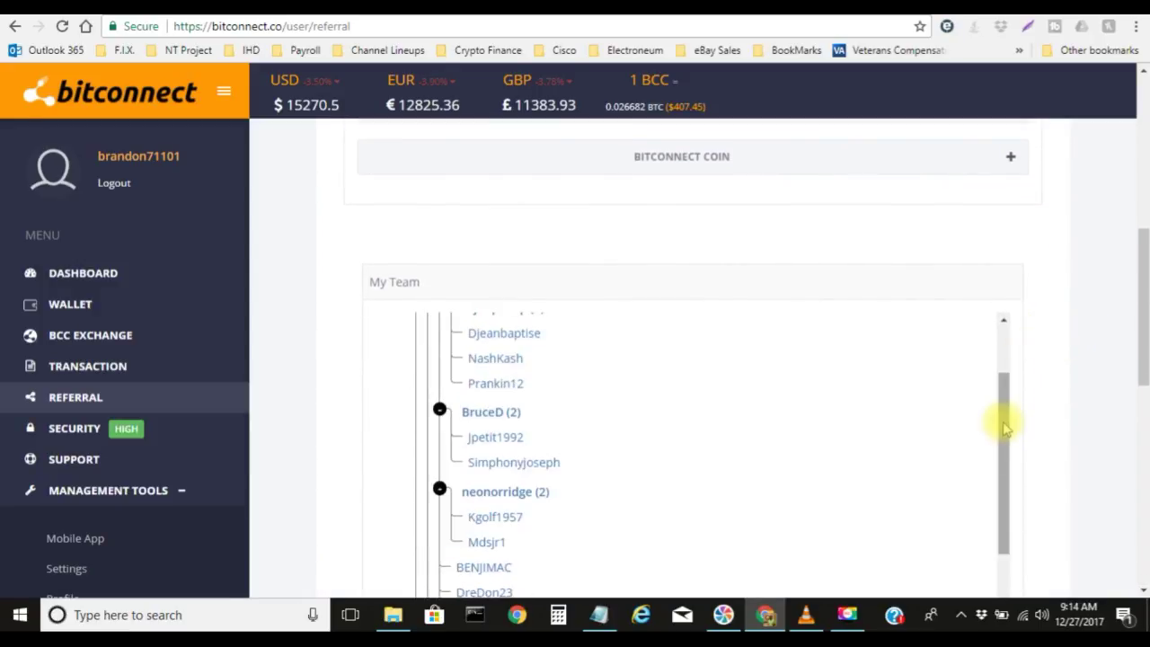
pyautogui.scroll(5, 1011, 409)
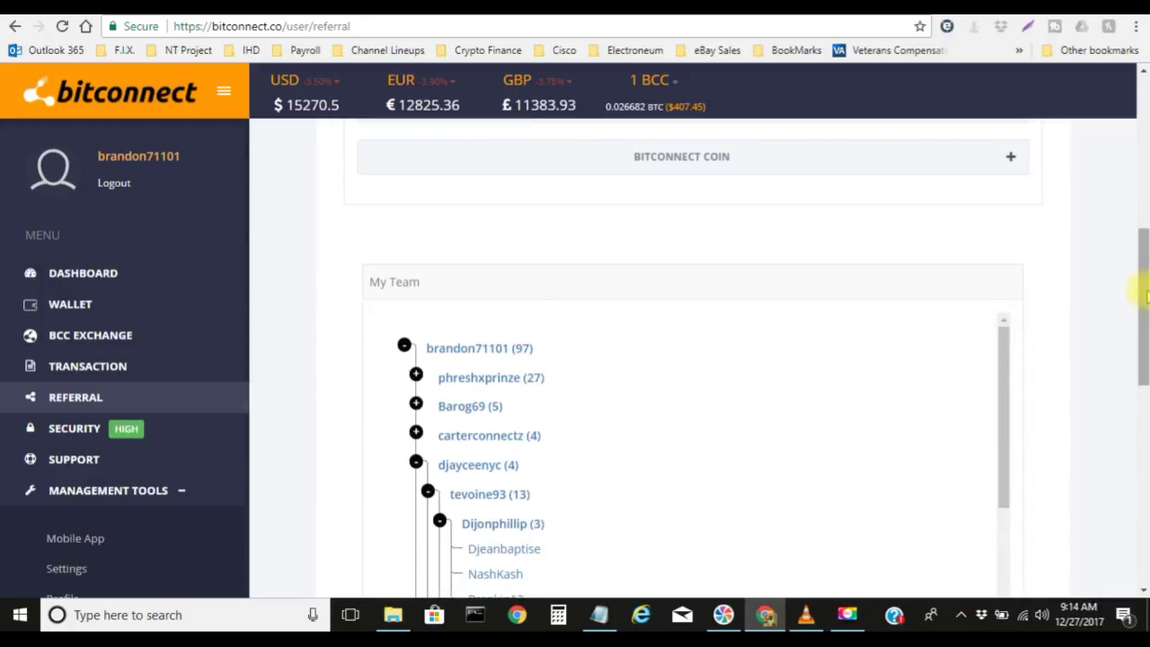
pyautogui.moveTo(1146, 301); pyautogui.dragTo(1146, 306)
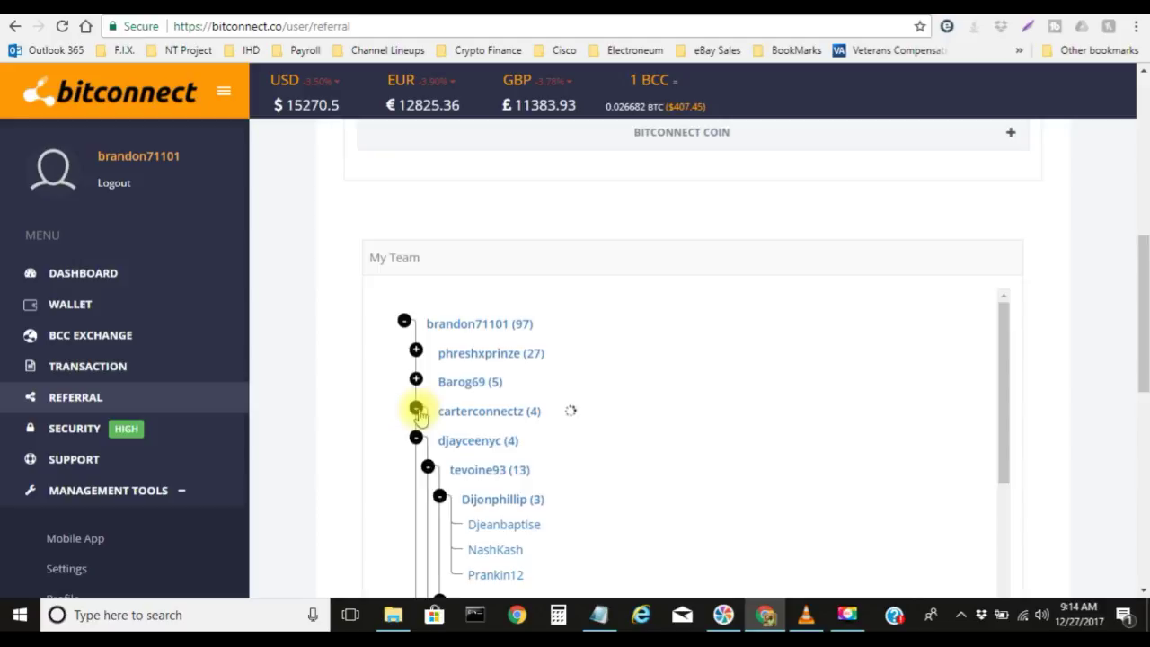
# - Expand the first sub-branch of the 4-member team near the top of the tree
pyautogui.click(429, 439)
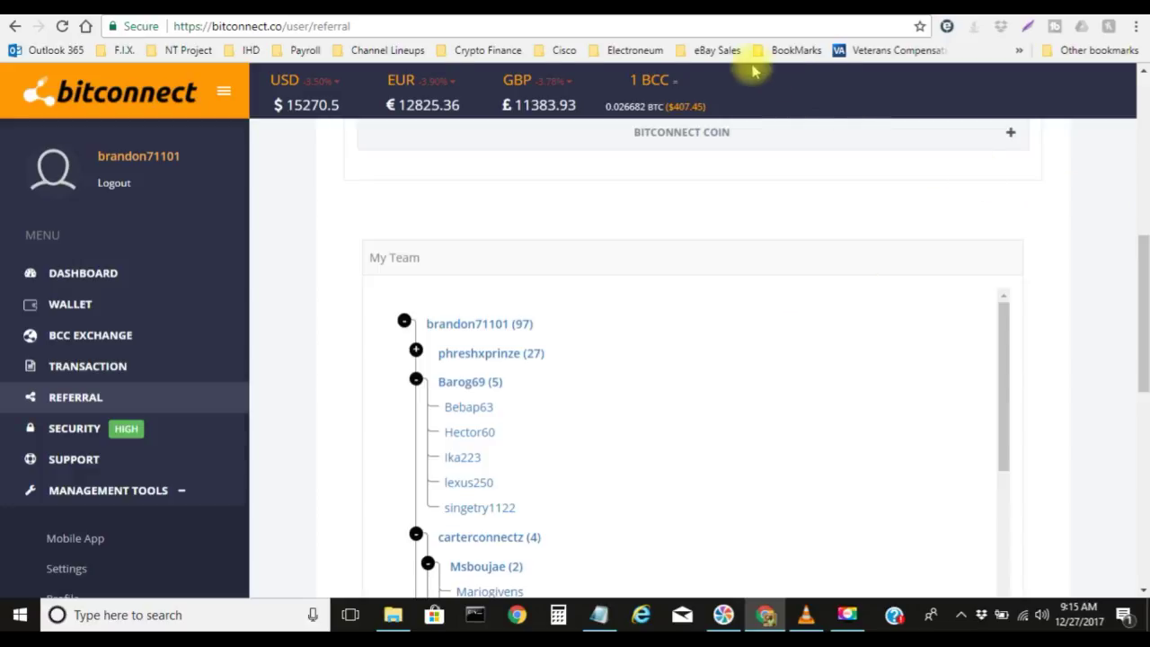
# - Switch to the YouTube channel's Videos page tab
pyautogui.click(444, 9)
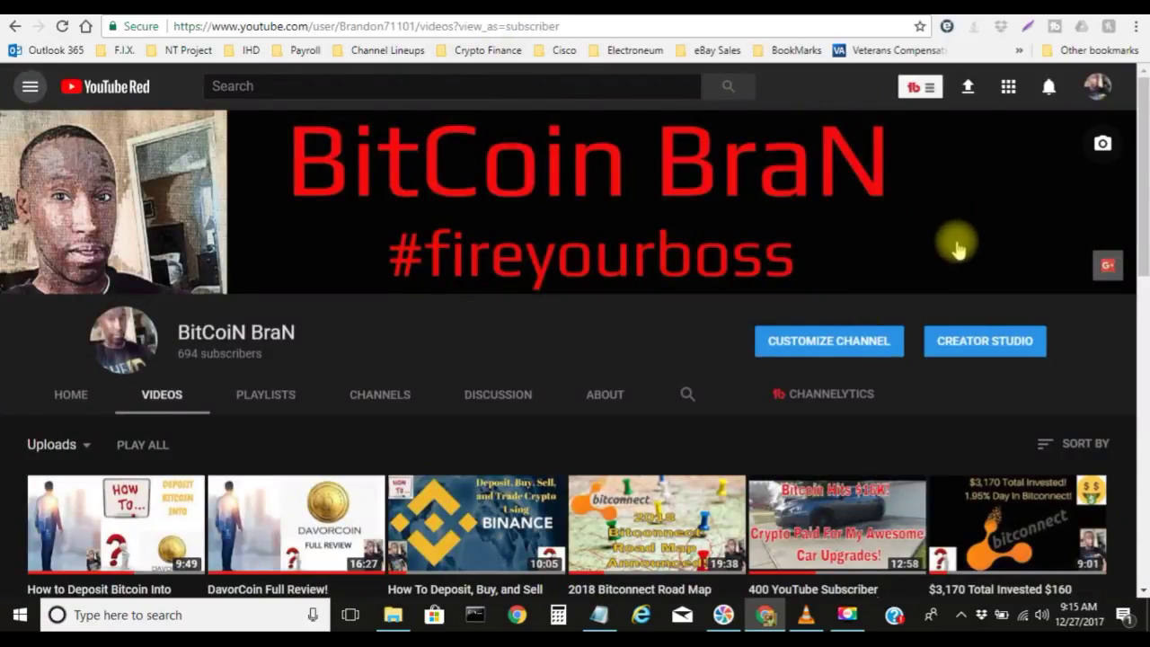